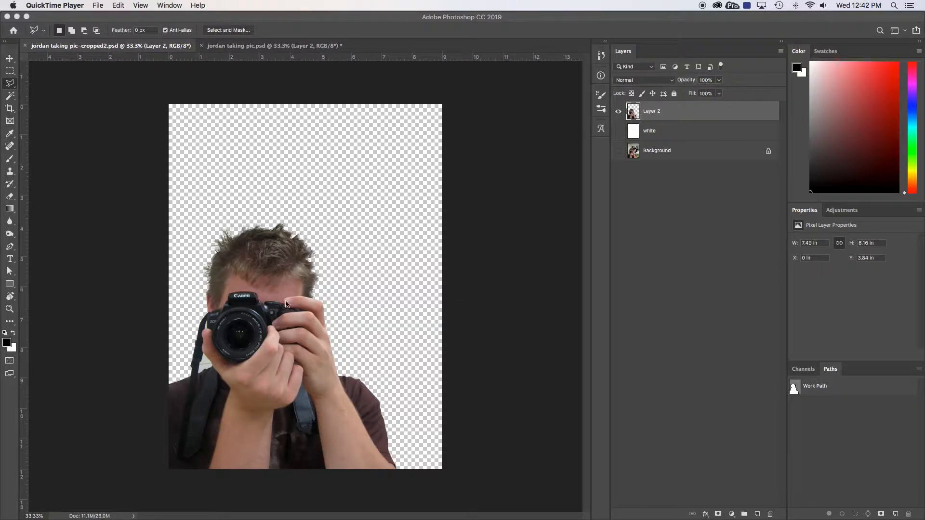
Compare the cut-out photo document with the original photo document by switching between their tabs
click(246, 48)
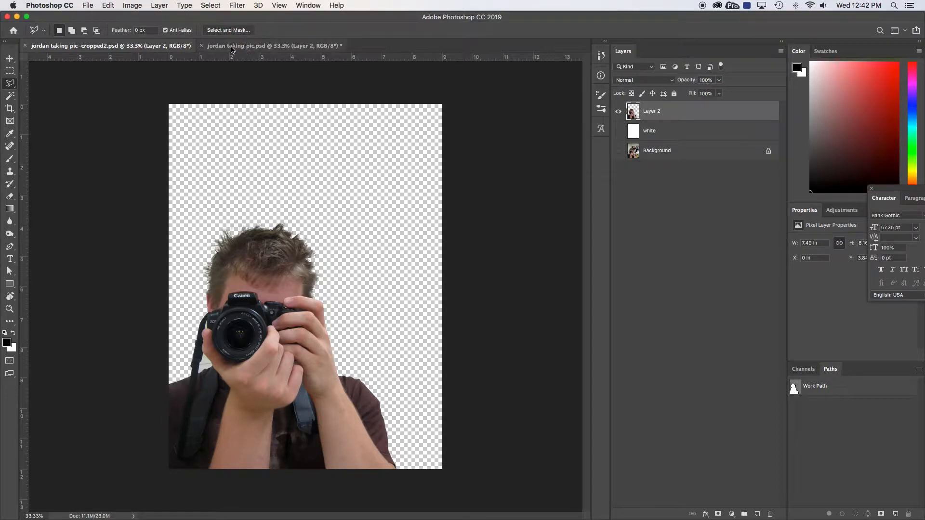
click(239, 48)
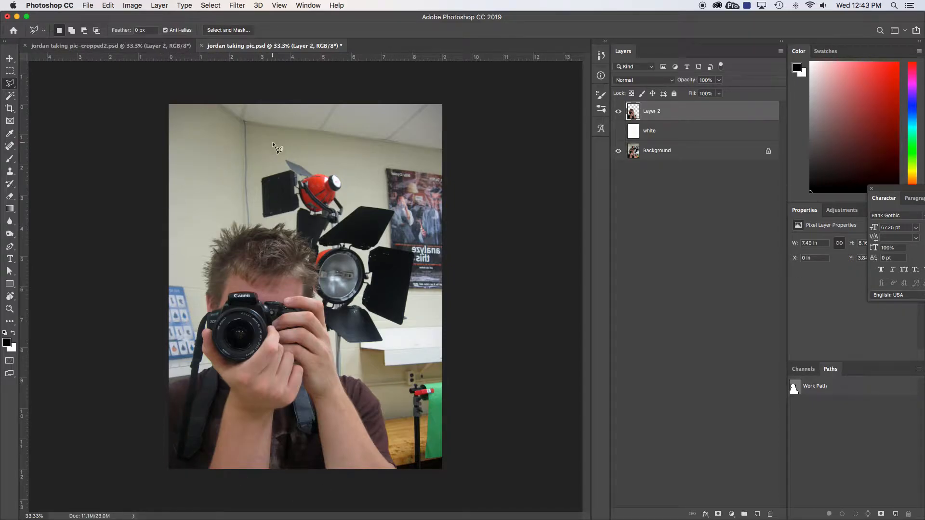
click(135, 49)
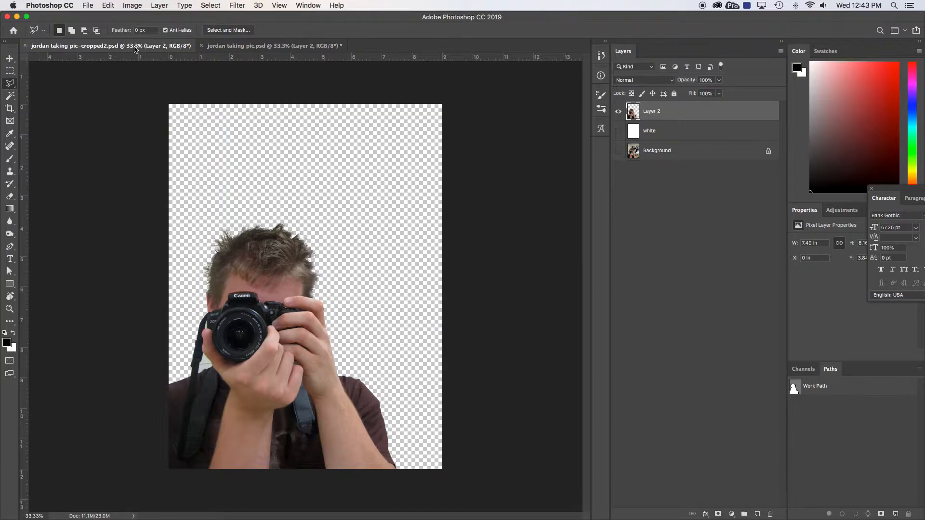
click(212, 45)
click(132, 47)
click(209, 45)
click(130, 46)
Switch to InDesign, zoom out on the spread and pick up the cut-out photo frame from the cover page
key(super+Tab)
key(super+Tab)
key(super+Tab)
key(super+Tab)
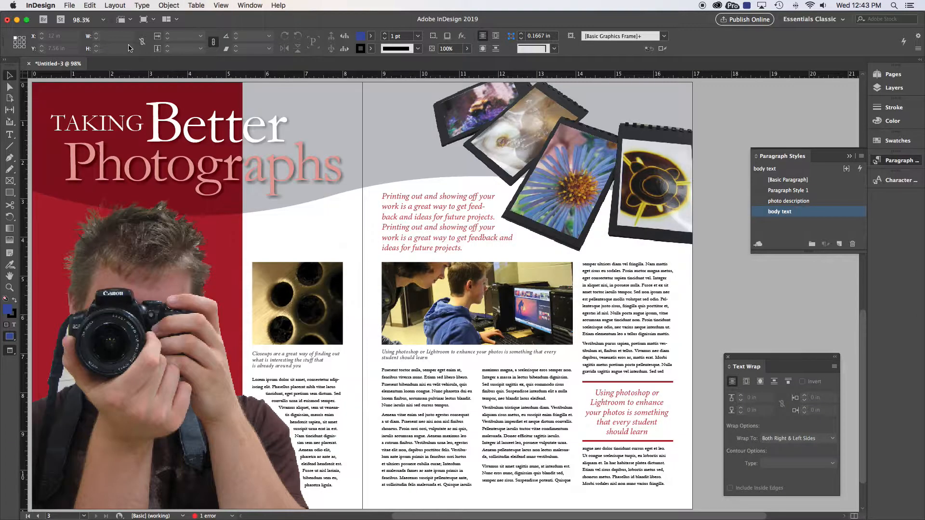
key(super+minus)
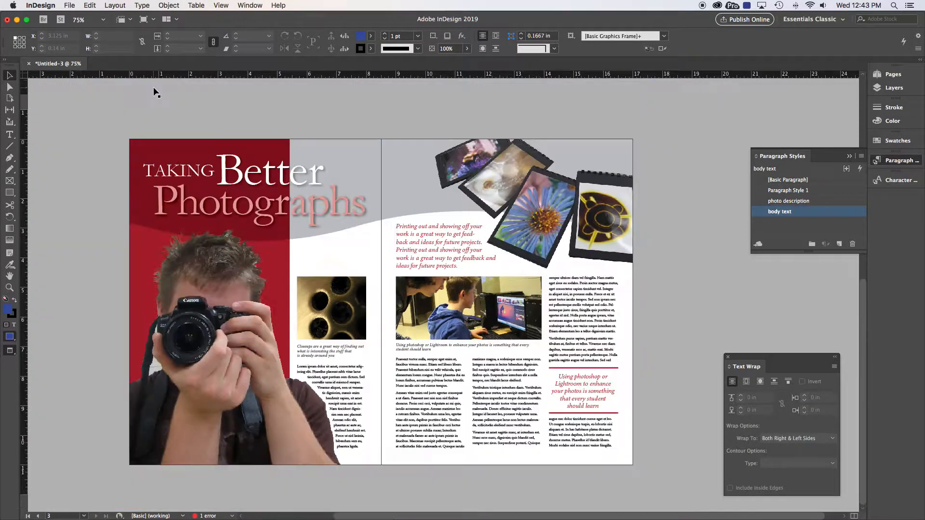
click(154, 88)
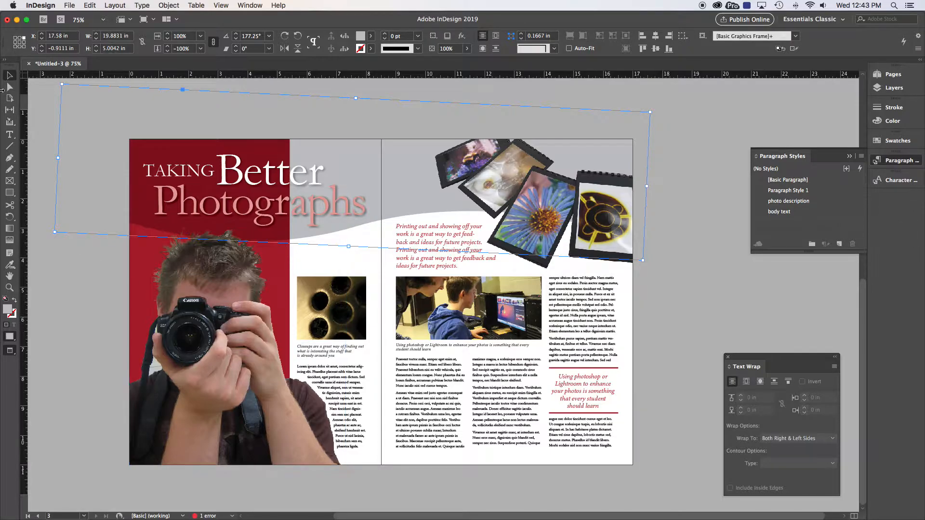
click(87, 310)
click(189, 348)
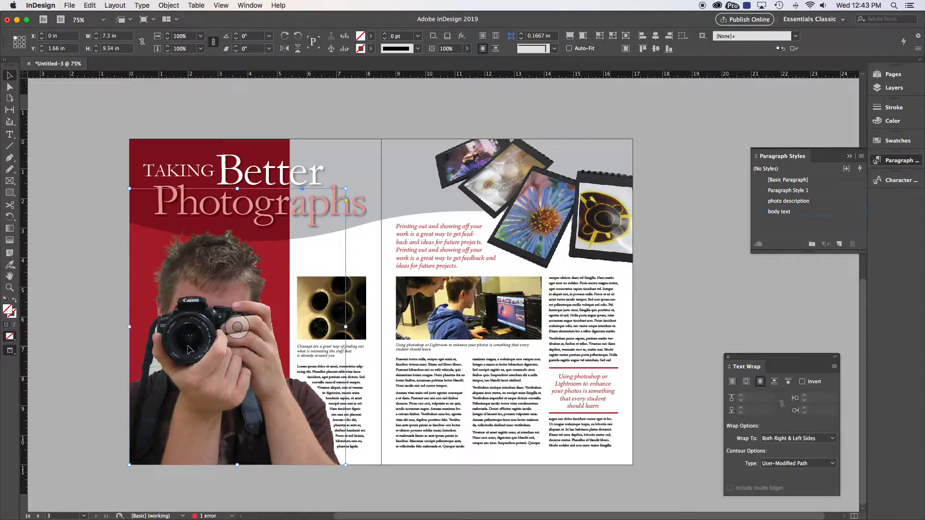
key(Delete)
key(super+z)
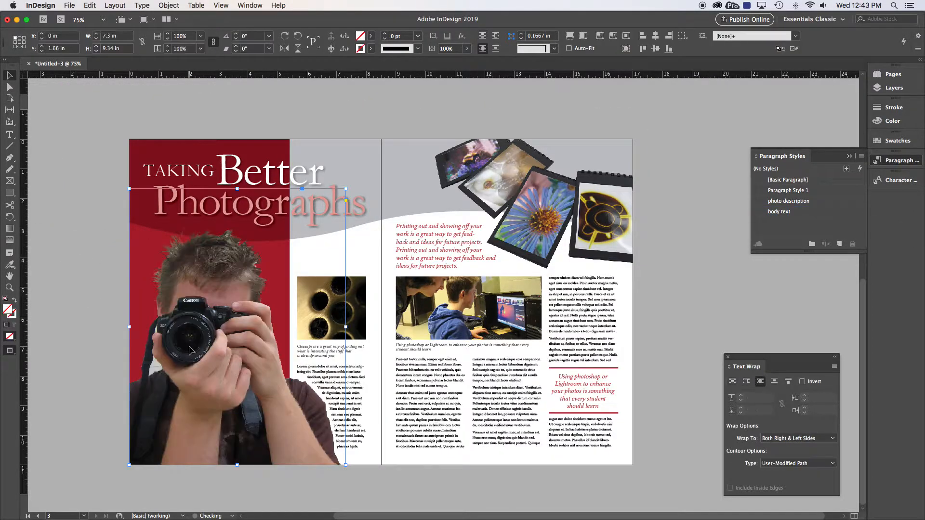
Paste the cut-out photo onto the blank first page, move it onto the page and set its Y position to 1 in
scroll(189, 349, up, 10)
scroll(189, 346, up, 3)
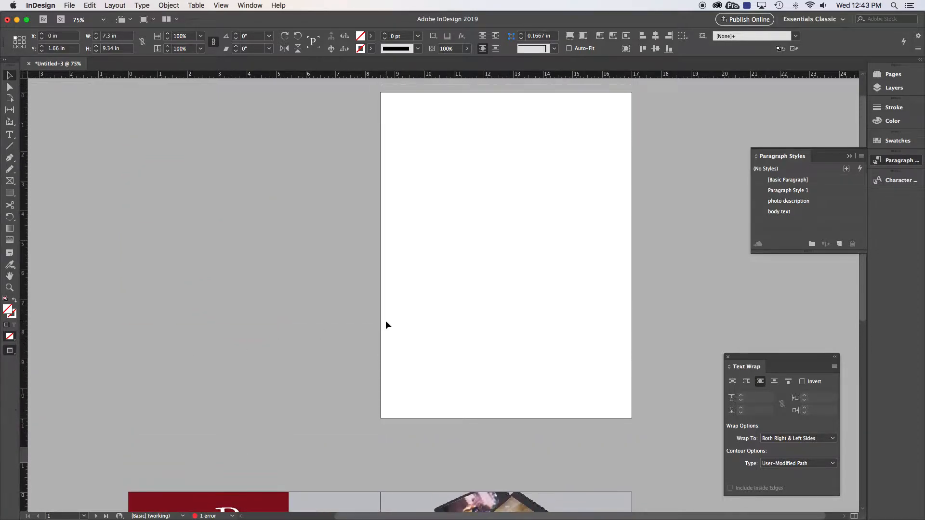
click(385, 320)
key(super+v)
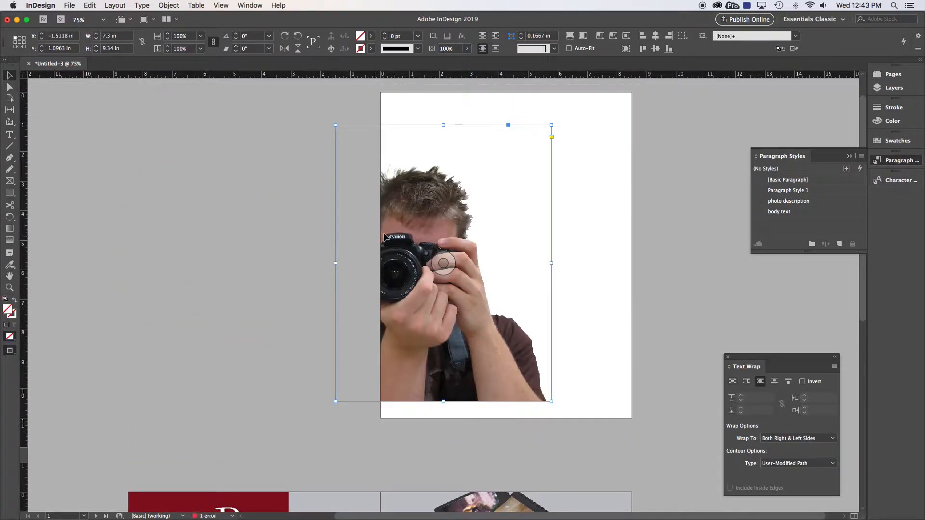
drag(410, 223, 475, 209)
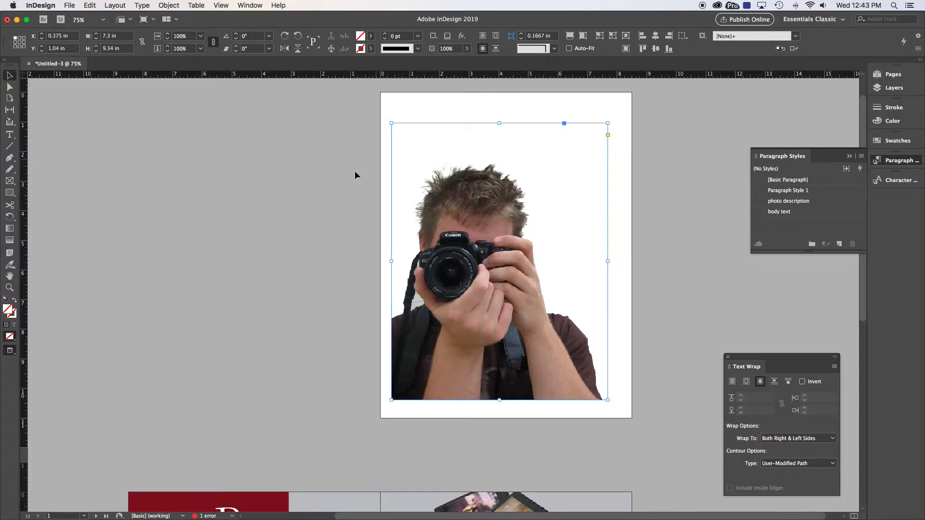
click(54, 49)
text(1)
key(Return)
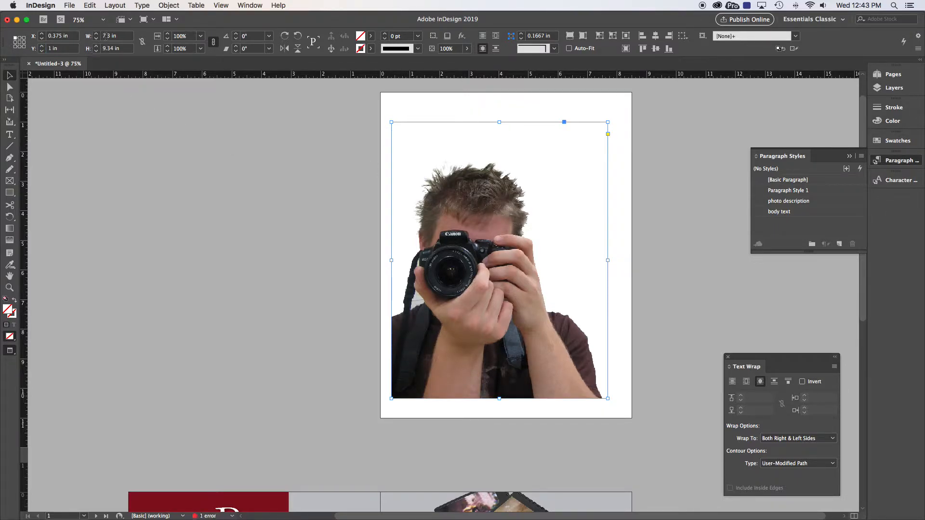
Inspect the position of the cut-out image content inside its frame with the Direct Selection tool
click(9, 87)
click(474, 197)
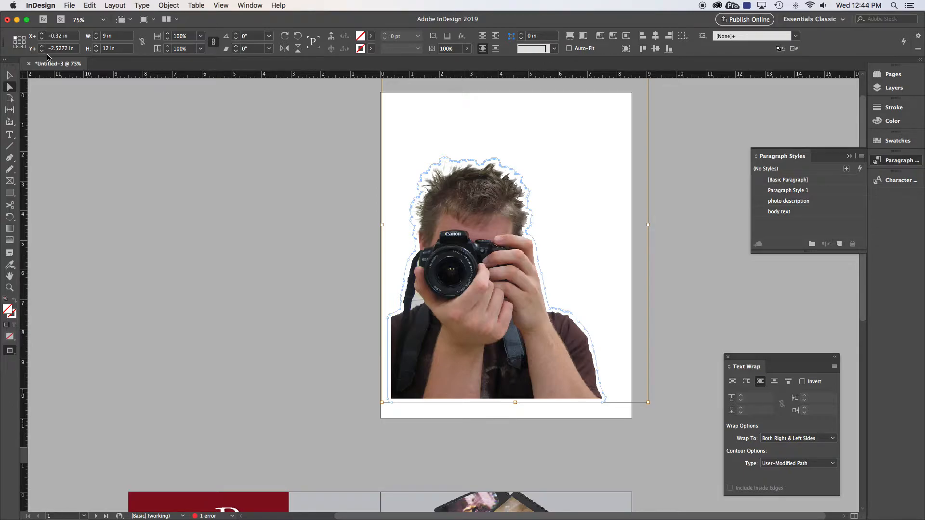
click(282, 135)
click(470, 227)
click(14, 76)
click(134, 128)
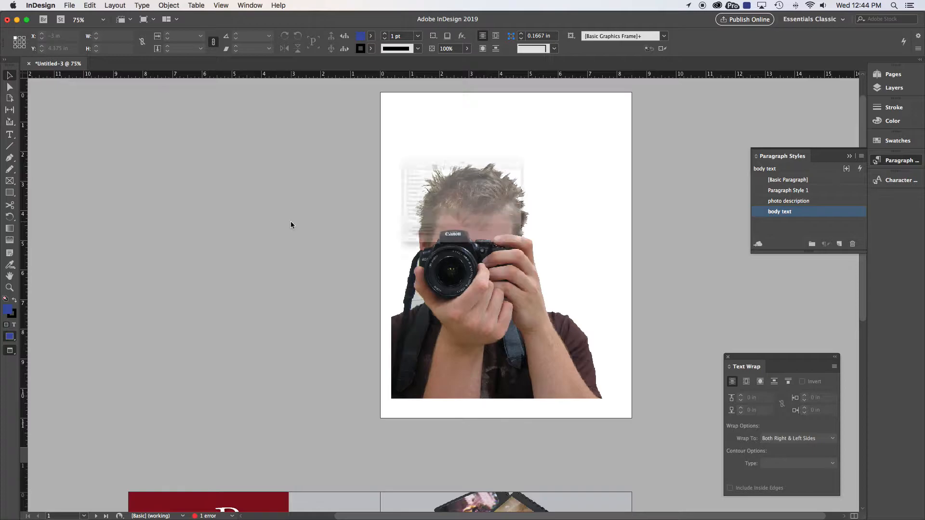
Place the original photo jordan taking pic.psd onto the first page's pasteboard area
key(super+d)
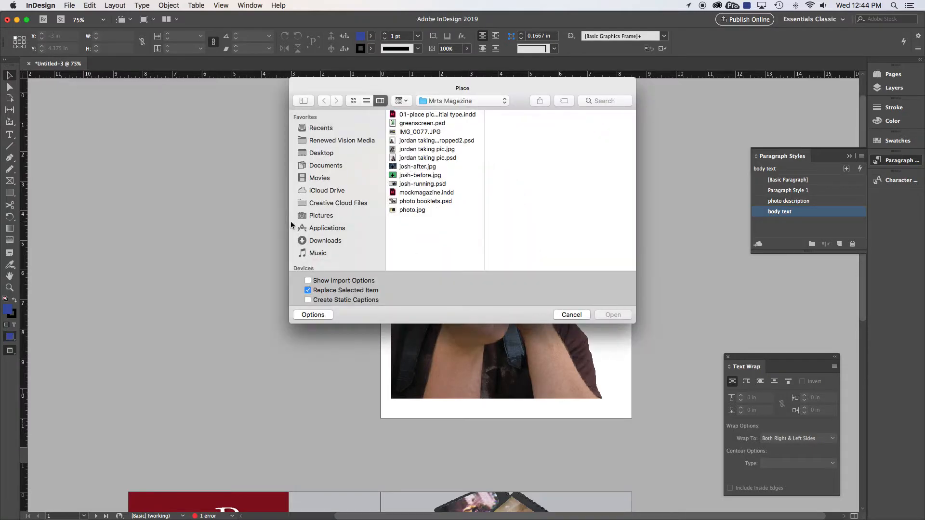
click(414, 158)
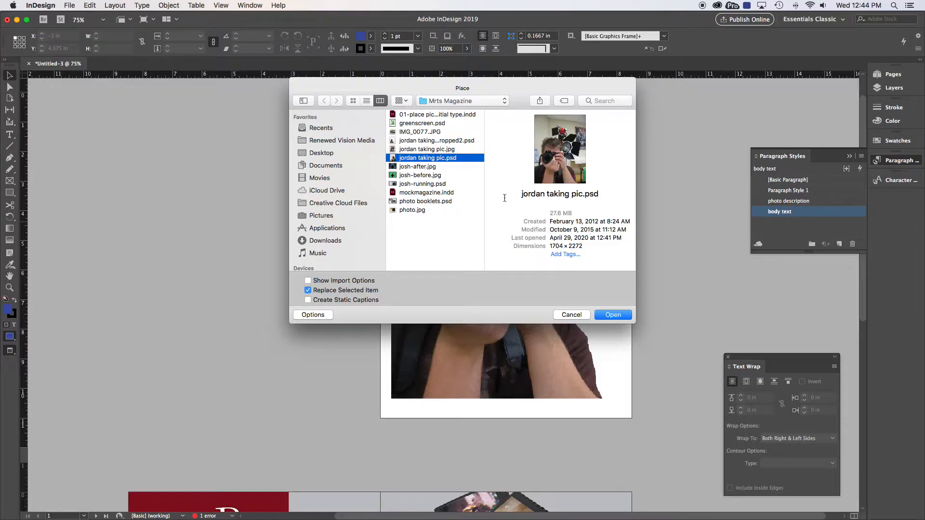
click(620, 315)
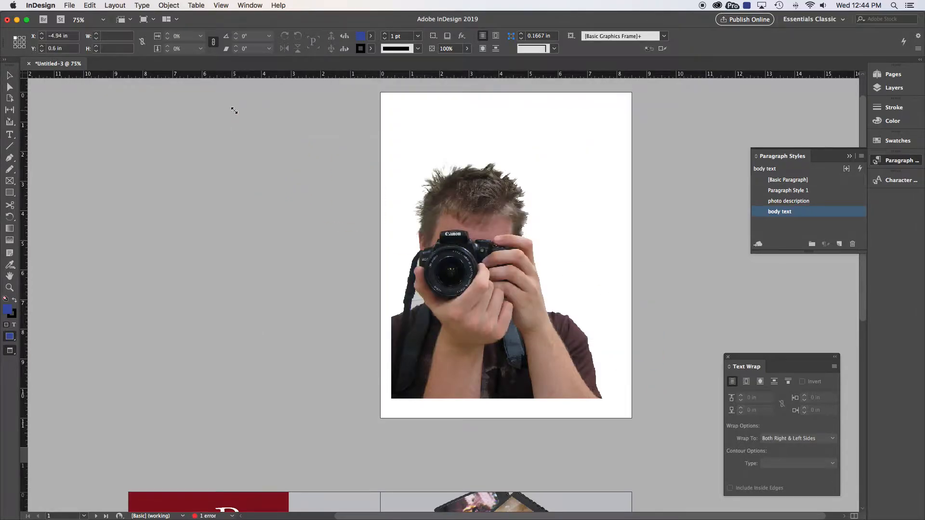
click(234, 110)
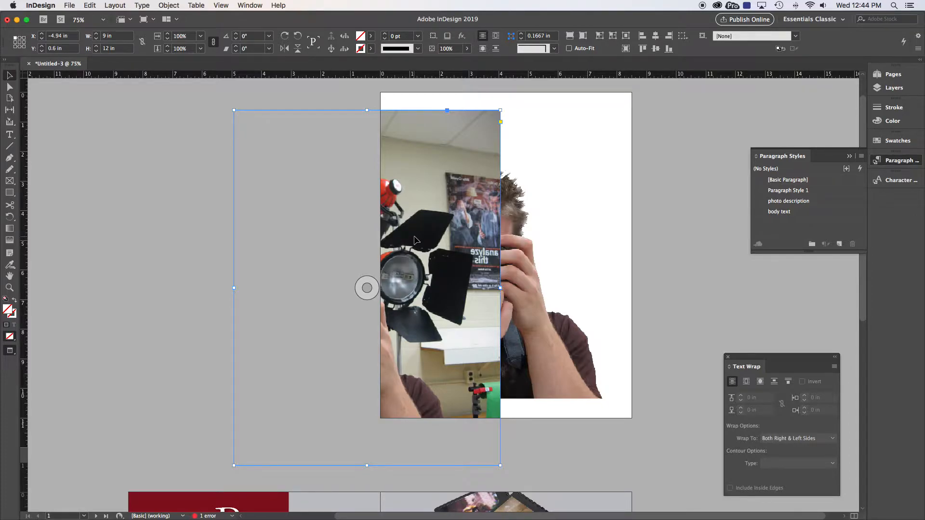
Set the original photo's content position inside its frame to X -0.32 in and Y -2.5272 in
click(9, 86)
click(283, 165)
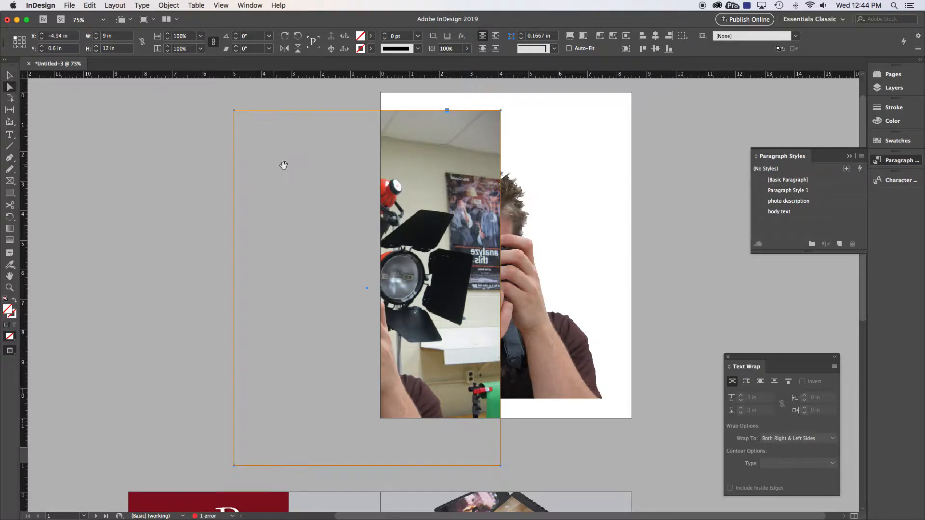
click(337, 169)
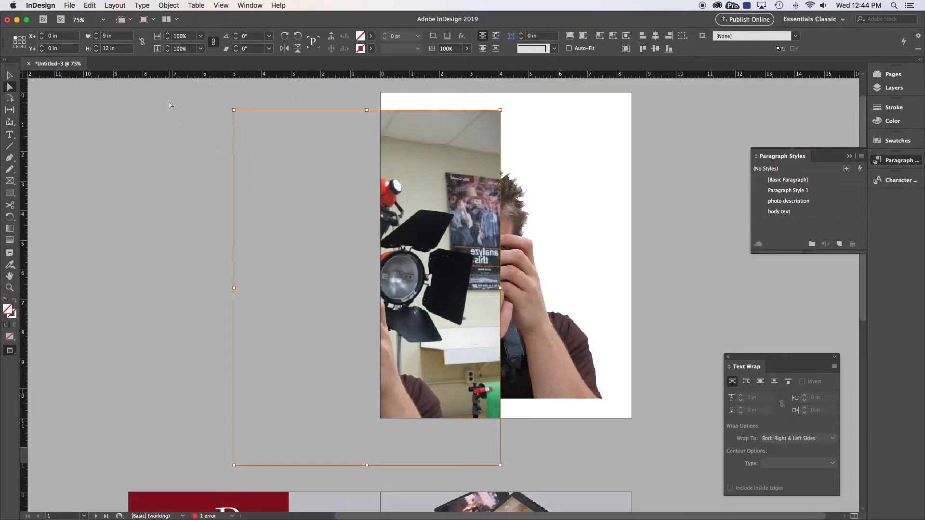
click(58, 36)
text(-.32)
key(Tab)
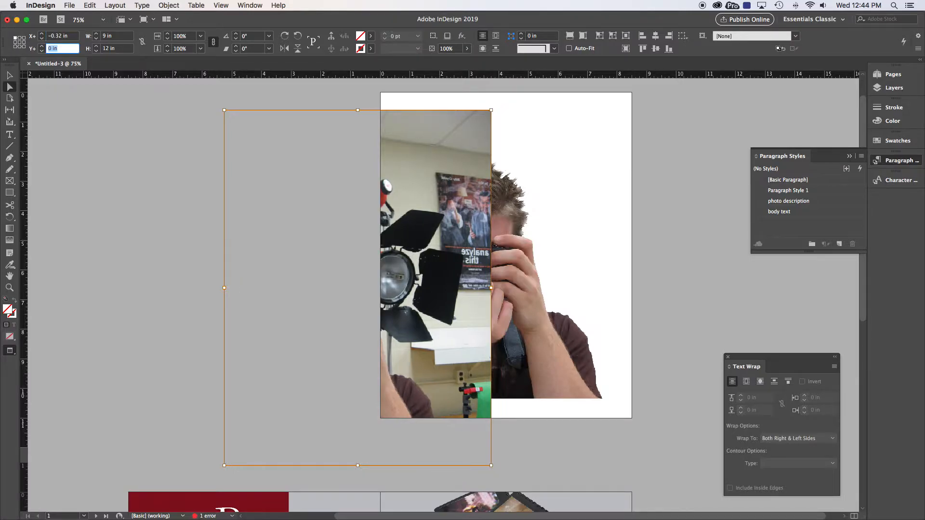
text(-2.5272)
key(Return)
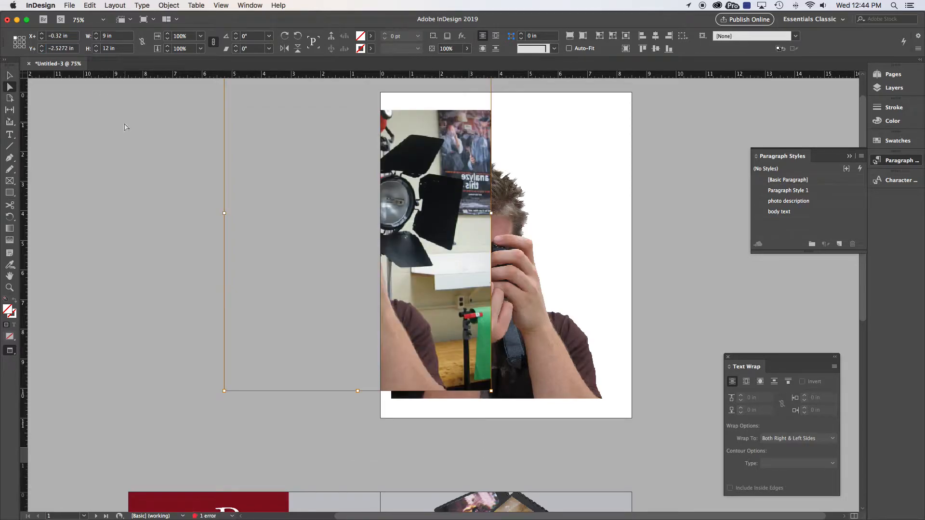
Move the original photo frame off to the side of the page and switch back to normal view mode
click(15, 75)
click(70, 98)
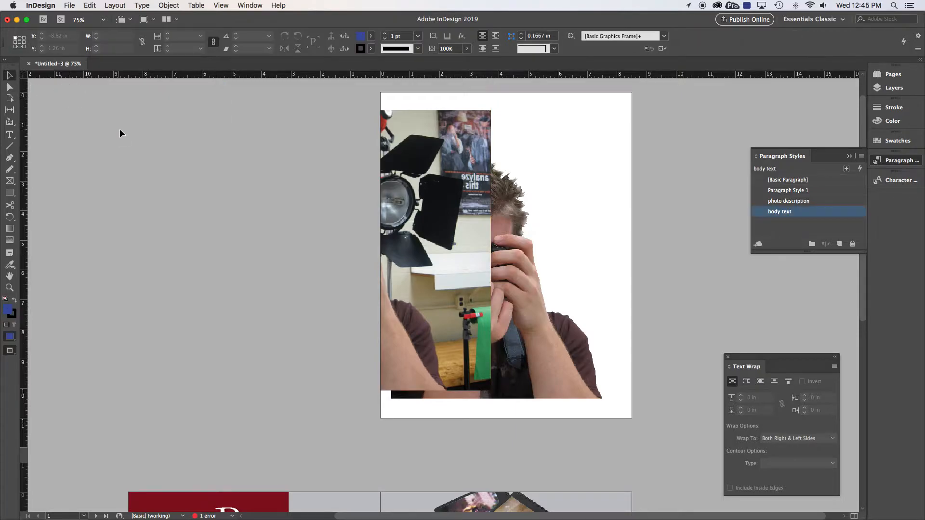
drag(264, 140, 139, 160)
key(w)
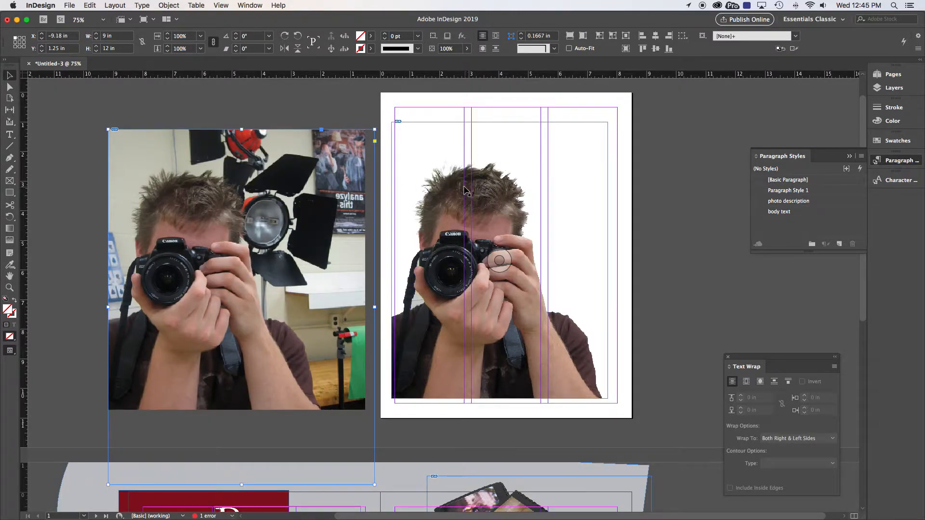
Position the original photo frame at X 0.375 in and Y 1 in, matching the cut-out photo frame
click(313, 101)
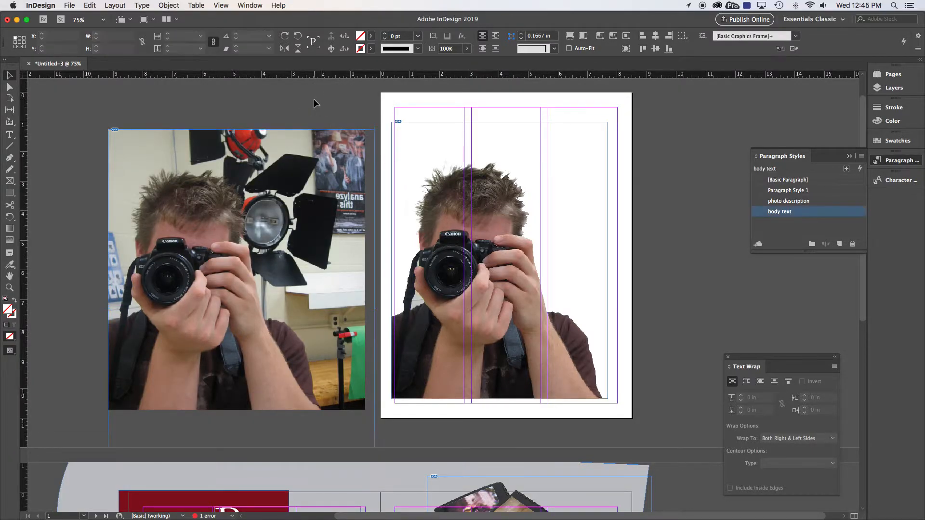
click(423, 181)
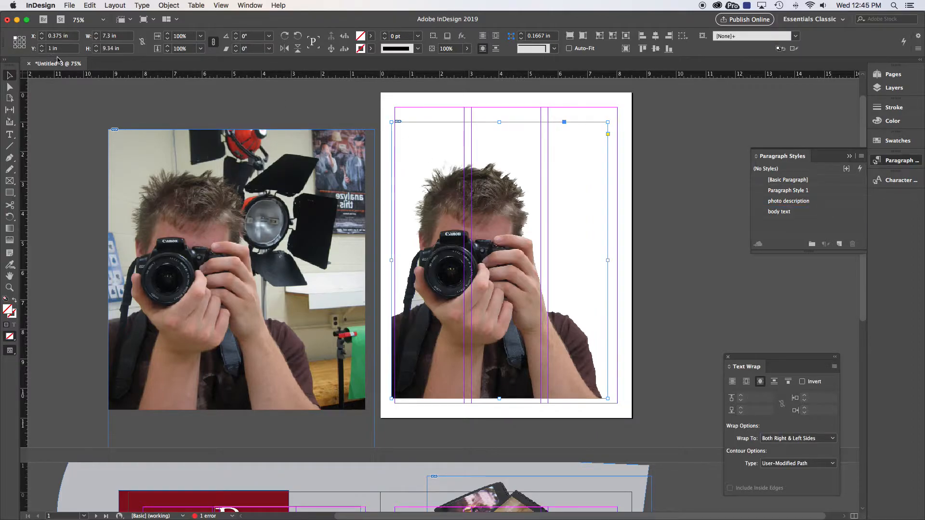
click(118, 96)
click(165, 145)
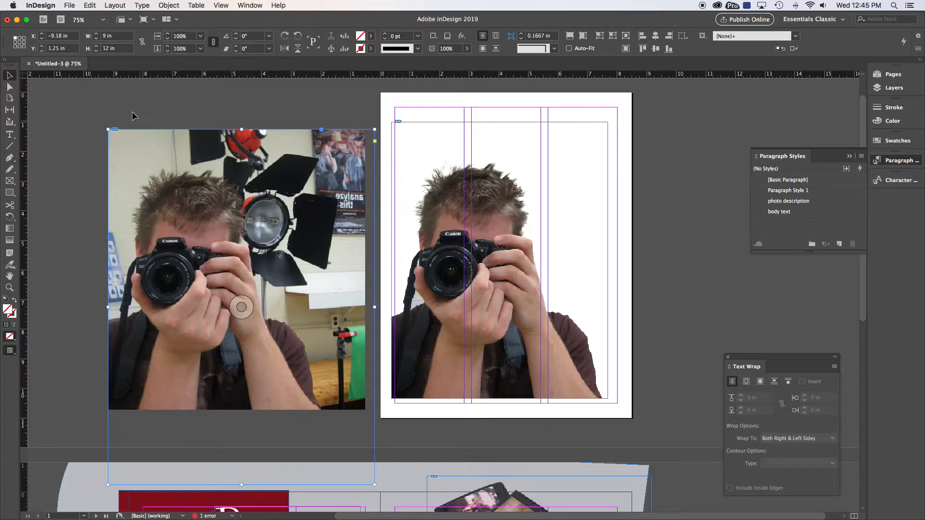
click(57, 36)
text(-375)
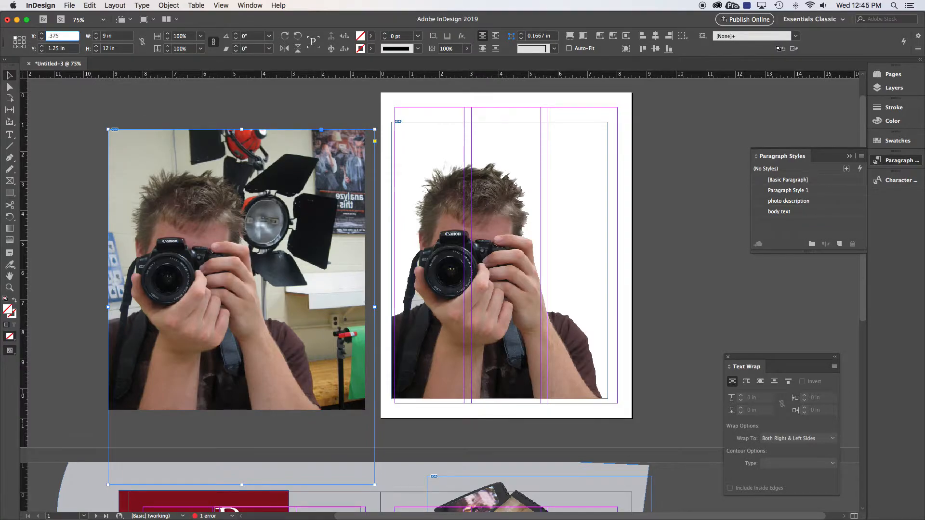
key(Tab)
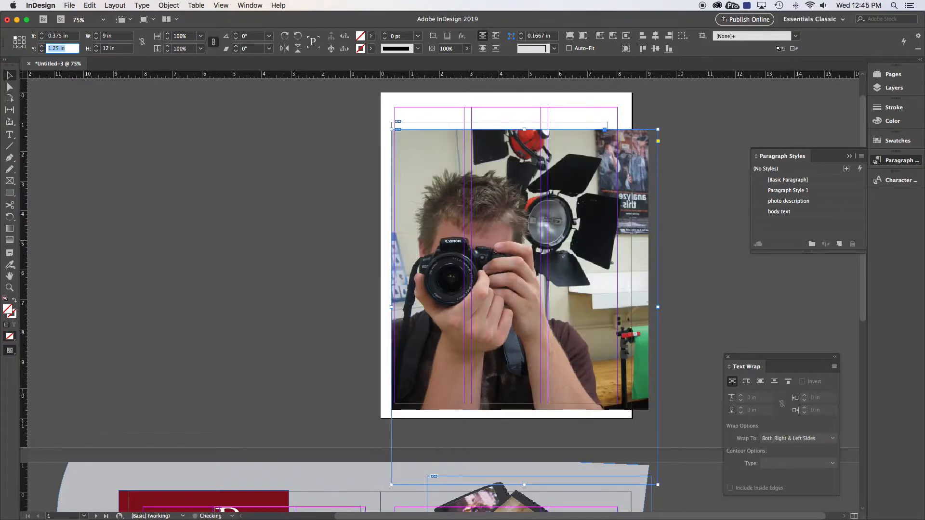
text(1)
key(Return)
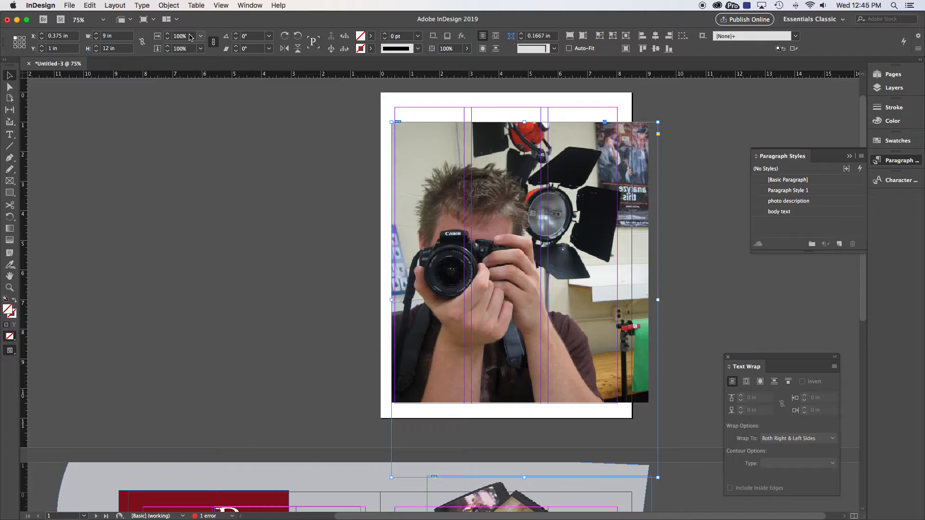
Send the original photo frame to the back so the cut-out photo sits on top of it
click(351, 129)
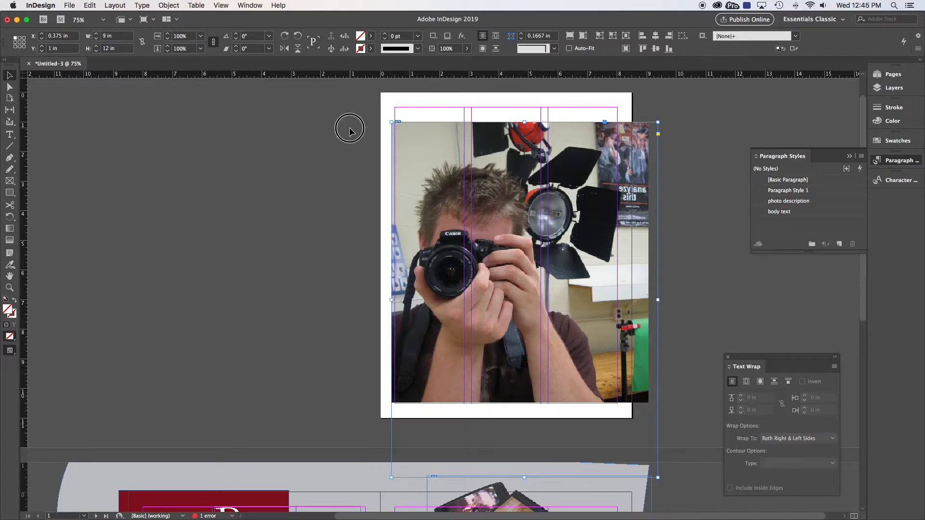
click(438, 173)
right_click(452, 177)
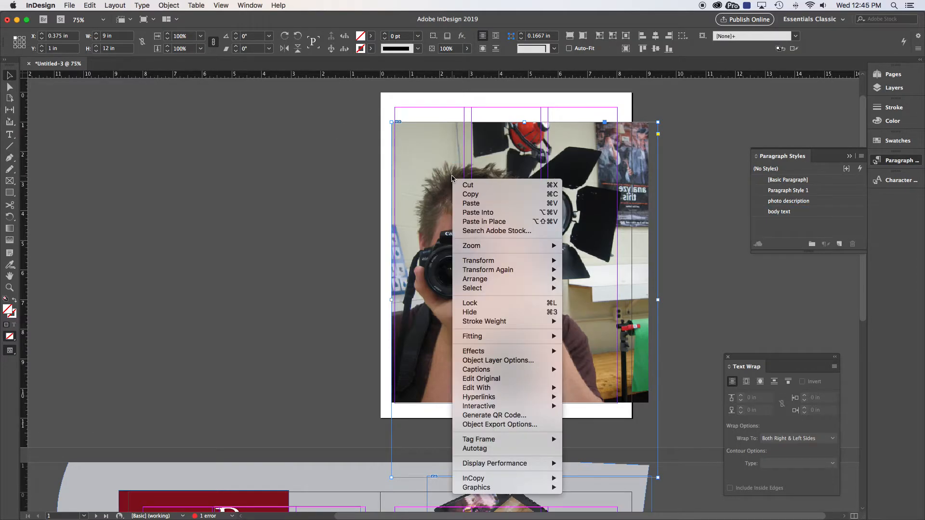
mouse_move(503, 279)
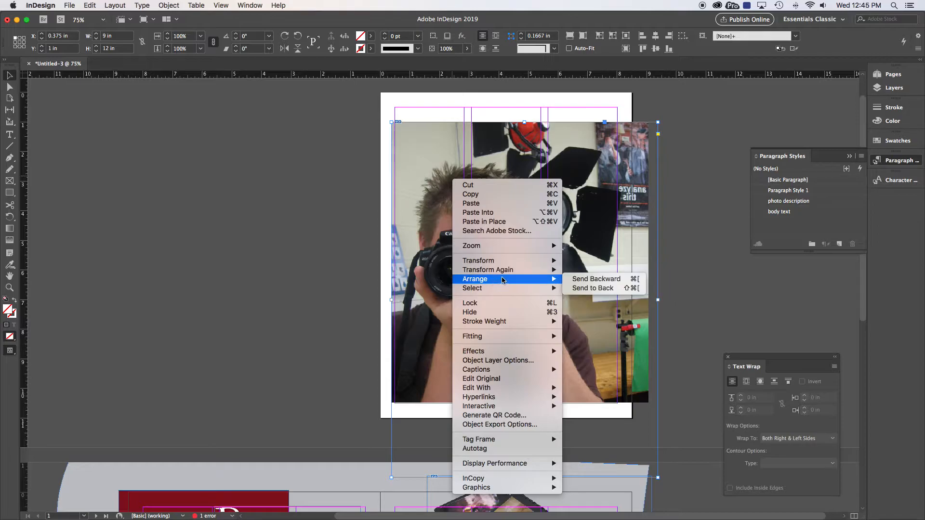
click(587, 289)
click(315, 154)
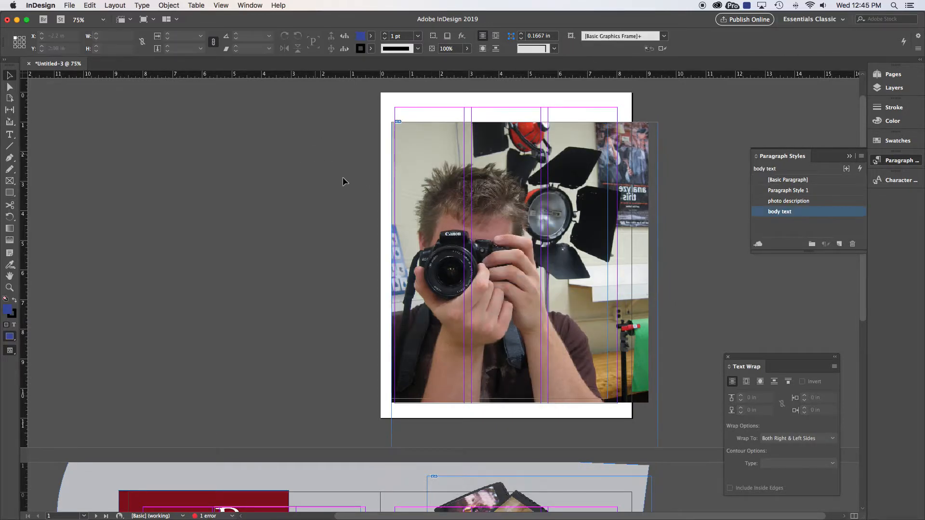
click(437, 208)
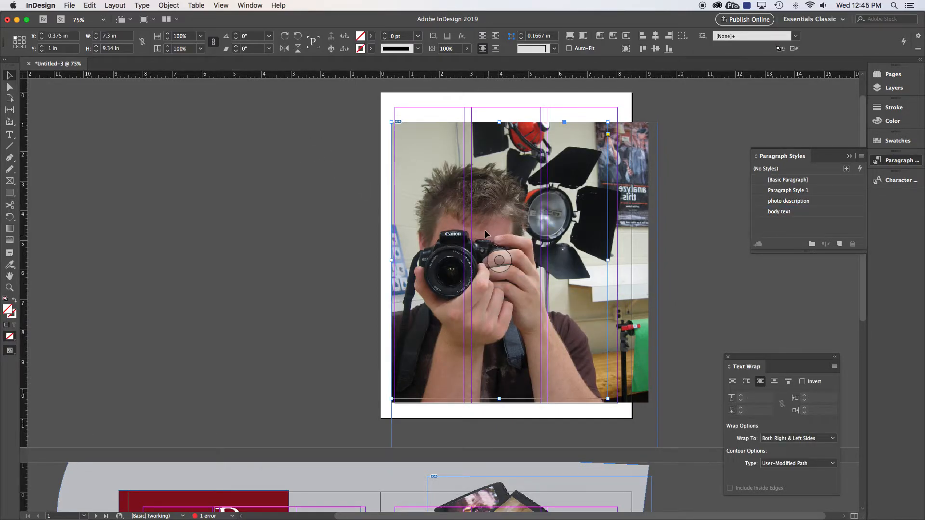
Resize the original photo frame from its corner to about 8.63 in wide and 9.44 in tall
click(634, 359)
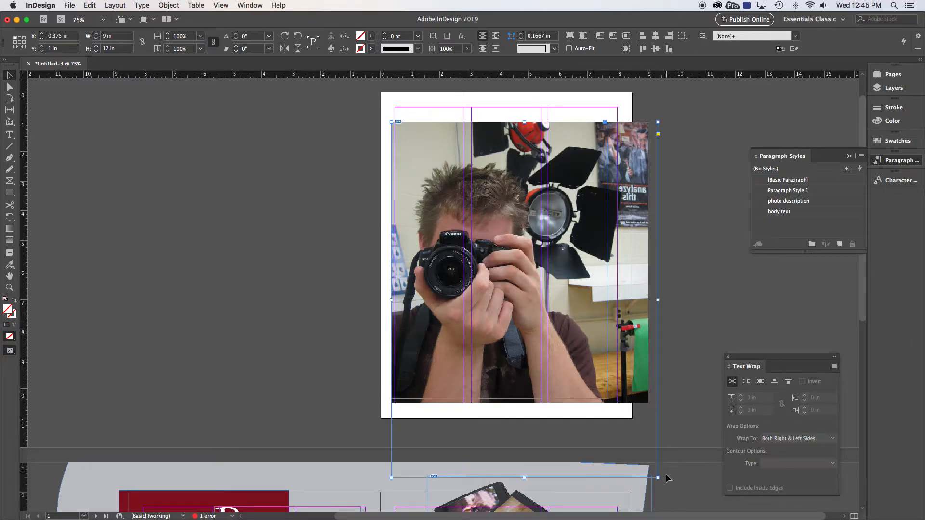
drag(657, 469, 645, 400)
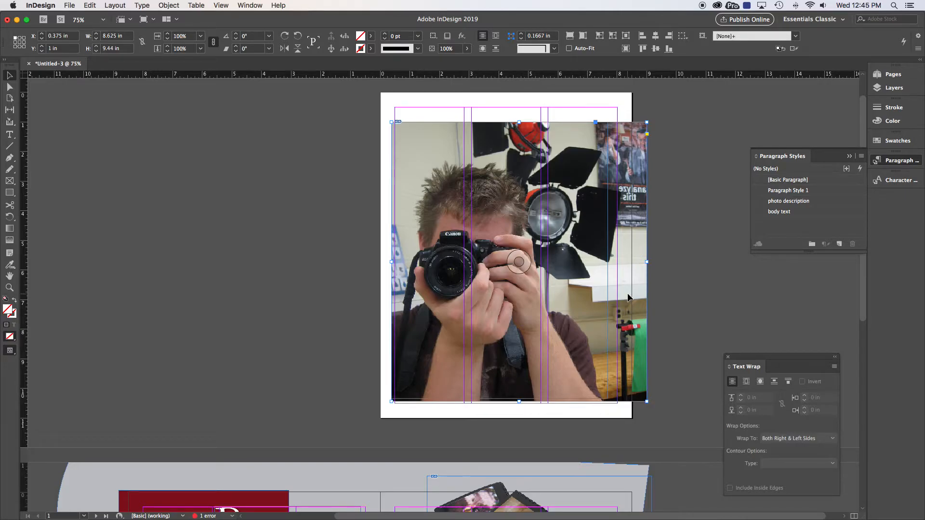
scroll(628, 294, up, 1)
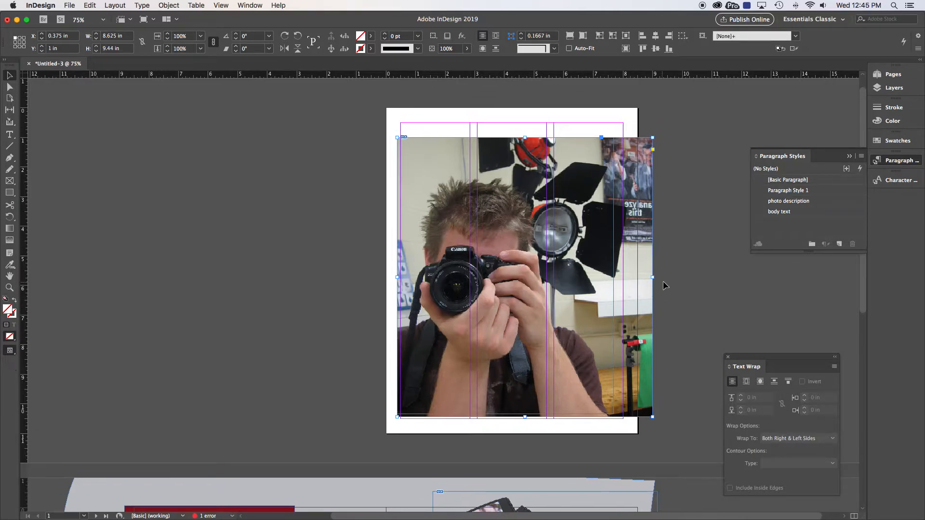
click(662, 281)
click(646, 284)
Set the original photo's transparency opacity to 35% in the Effects dialog
click(249, 6)
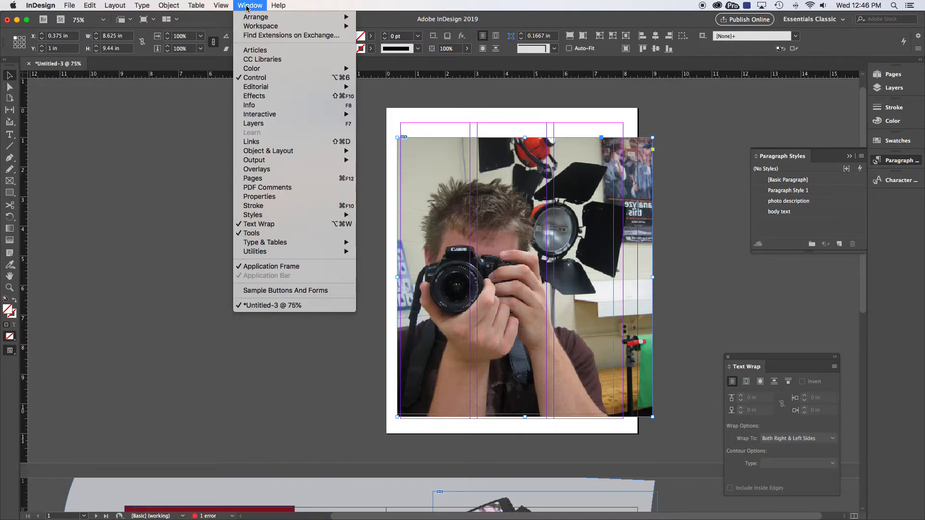
mouse_move(144, 5)
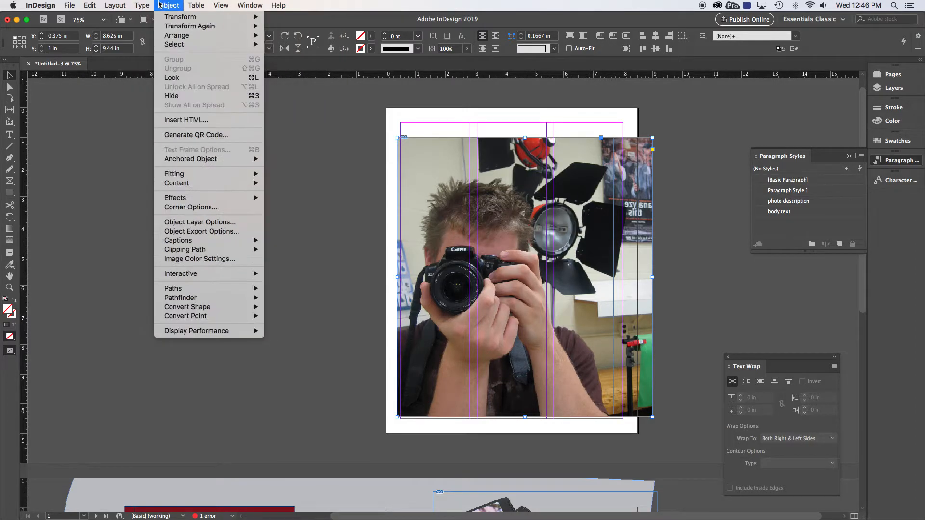
mouse_move(187, 201)
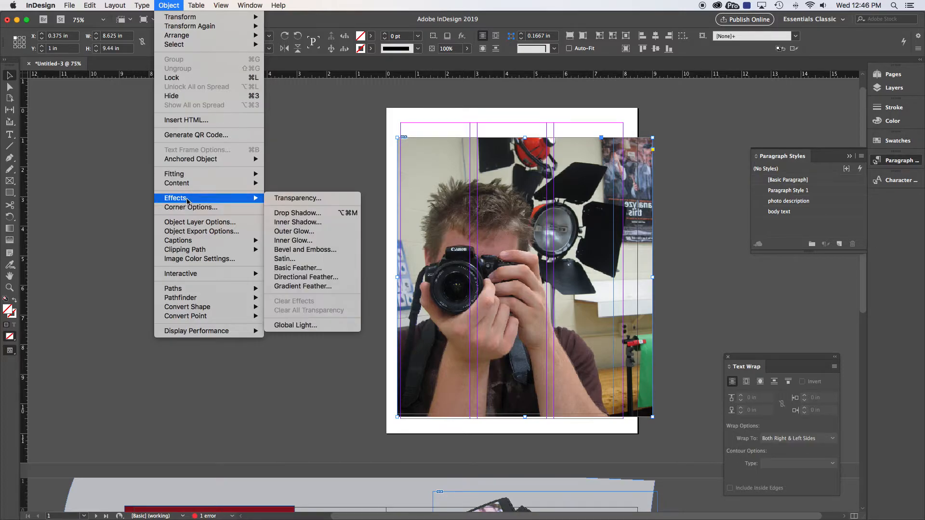
click(302, 202)
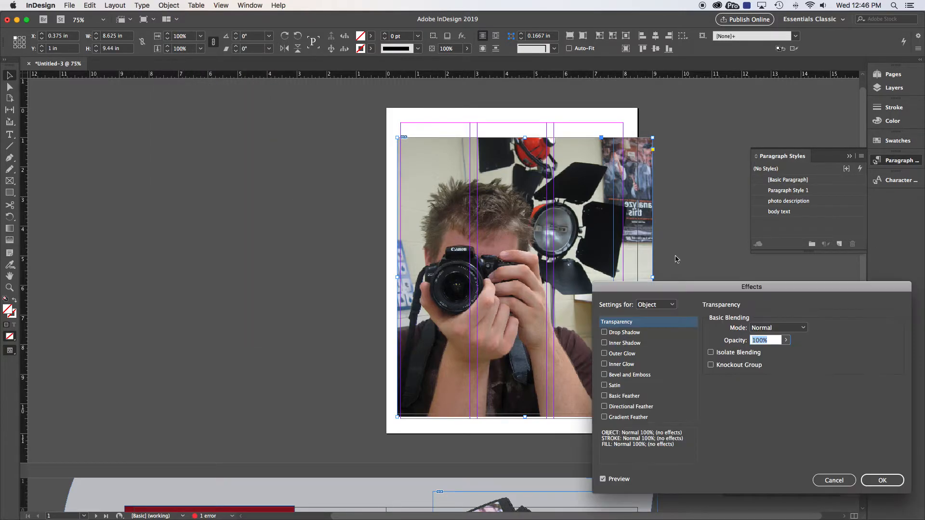
drag(707, 289, 158, 115)
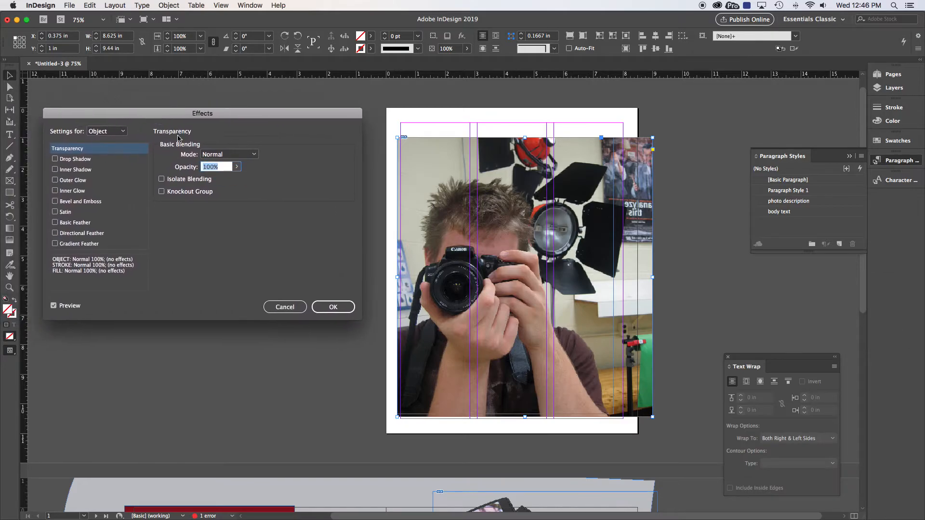
click(236, 167)
drag(237, 180, 204, 178)
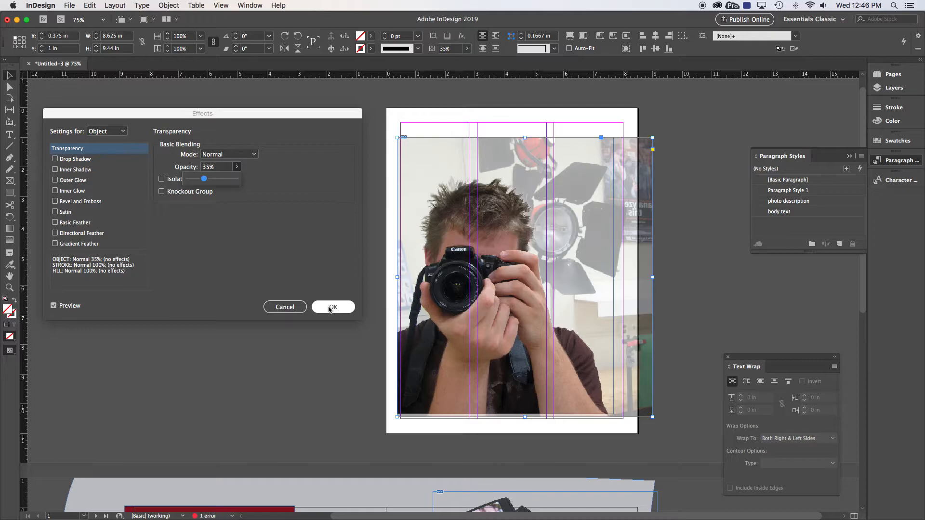
click(332, 307)
click(207, 171)
drag(451, 227, 530, 266)
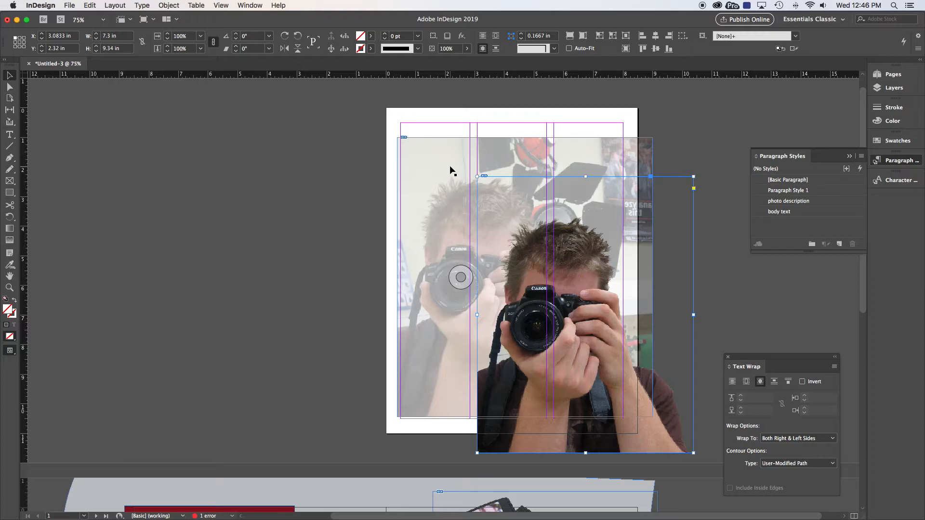
key(super+z)
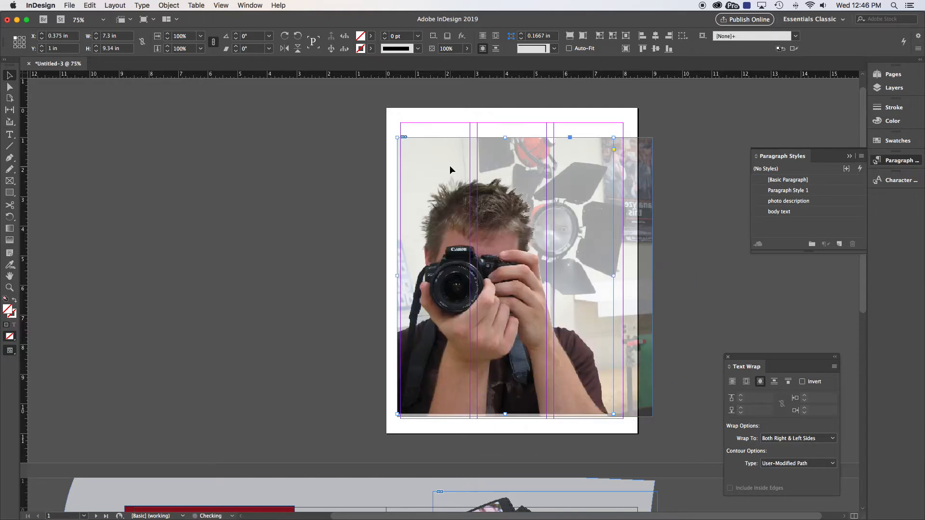
Select both stacked photo frames and cut them from the page
drag(369, 142, 498, 254)
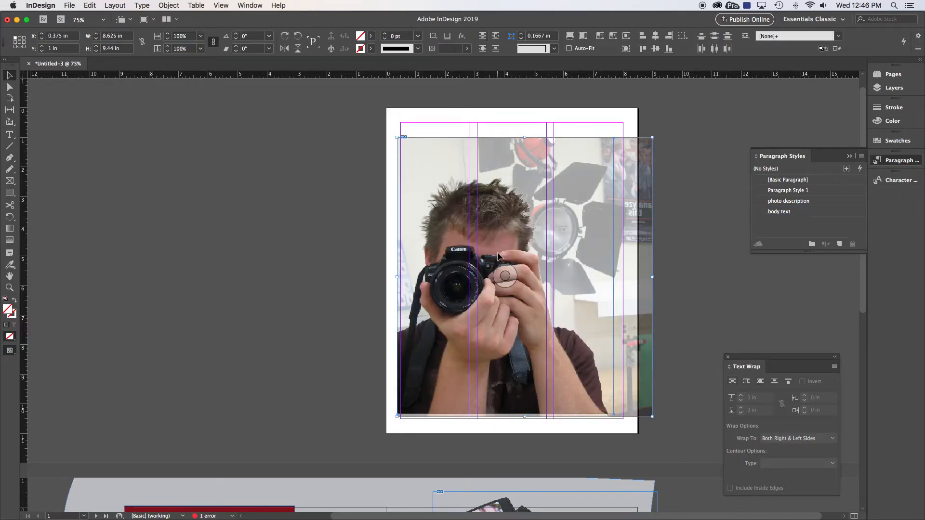
key(Delete)
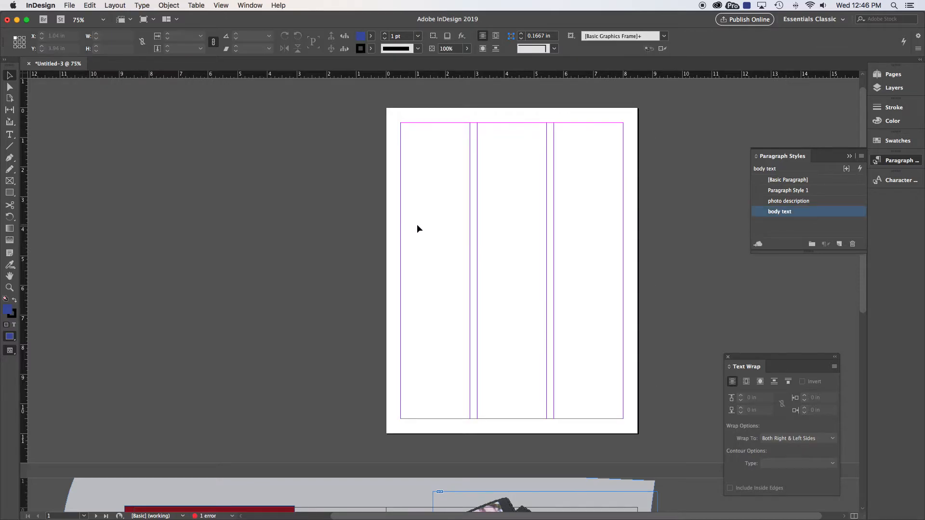
Delete the existing cover photo on the magazine spread
scroll(417, 224, down, 10)
click(258, 300)
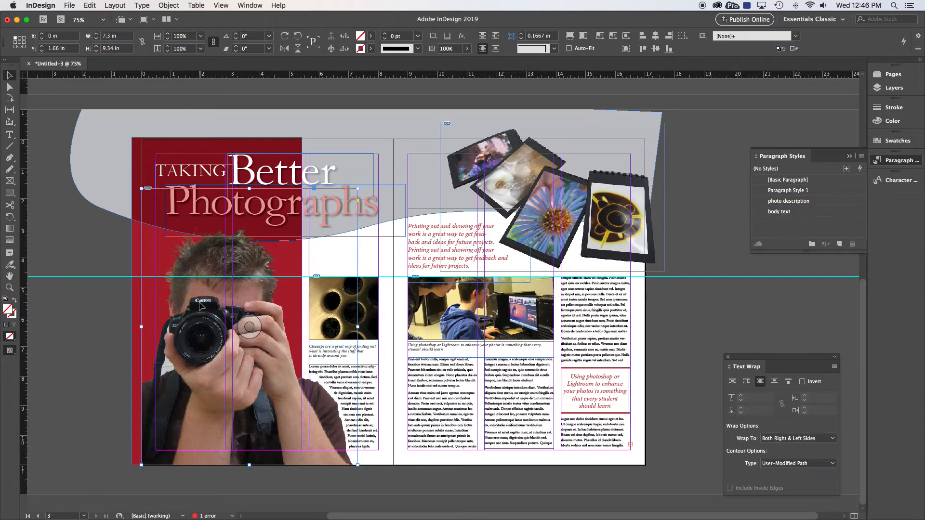
key(Delete)
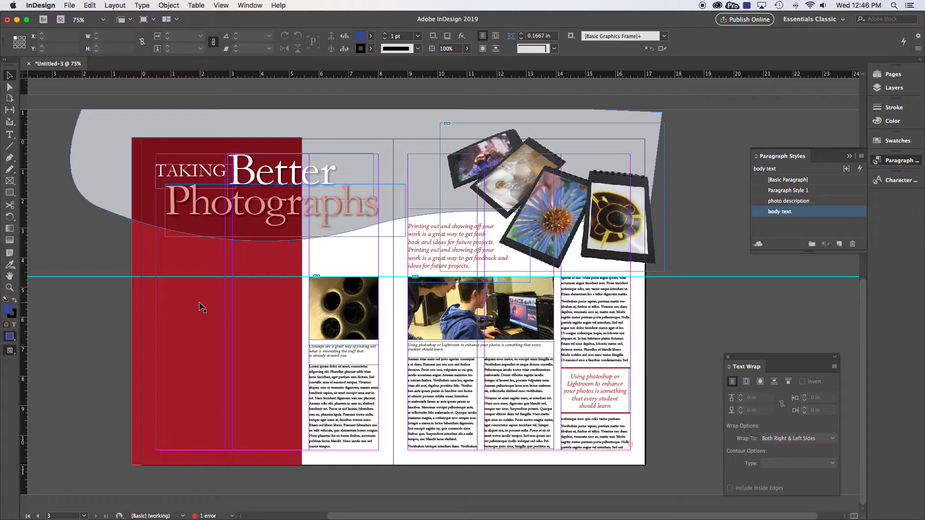
Paste the stacked photo frames onto the cover page and nudge them to X -0.4989 in, Y 1.7406 in
key(super+v)
drag(390, 301, 207, 336)
key(Left)
key(Left)
key(Left)
key(Left)
key(Left)
key(Left)
key(Left)
key(Down)
key(Down)
key(Down)
key(Down)
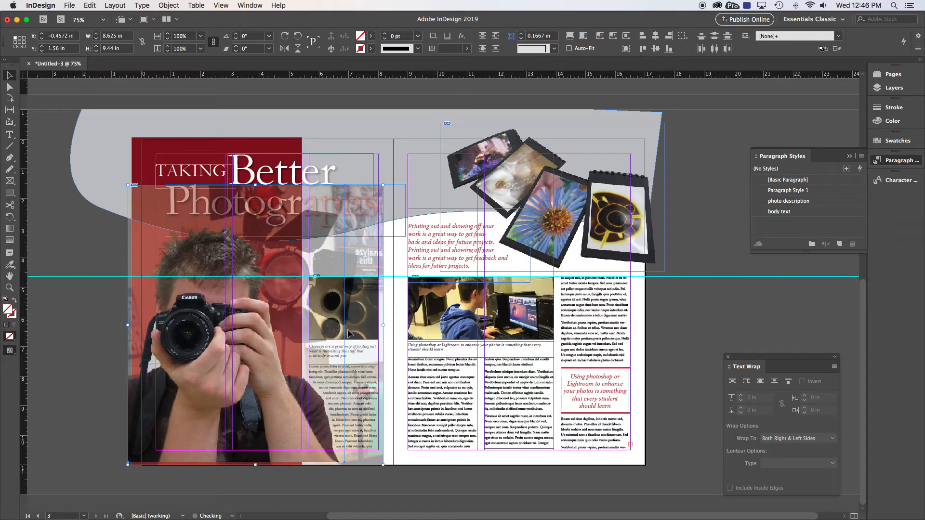
key(Down)
key(Down)
key(Down)
key(Down)
key(Down)
key(Down)
key(Down)
key(Down)
key(Down)
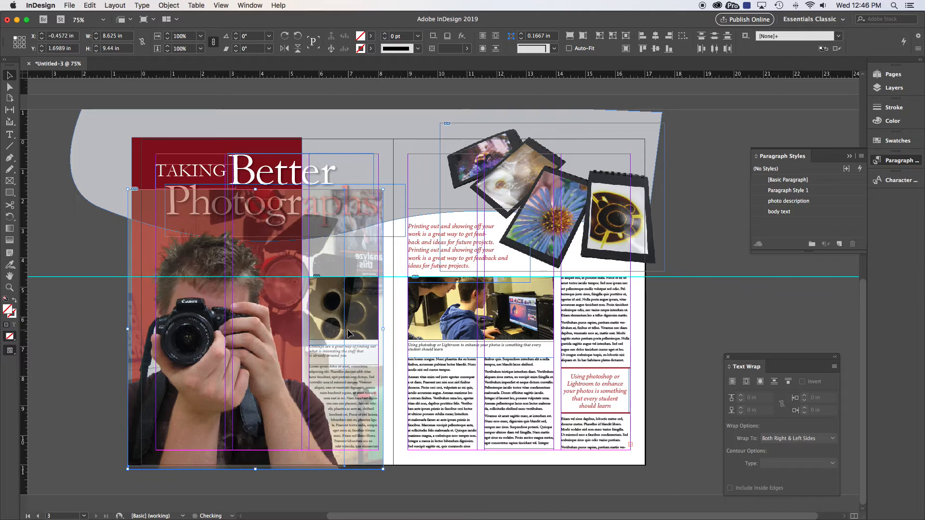
key(Left)
key(Left)
key(Left)
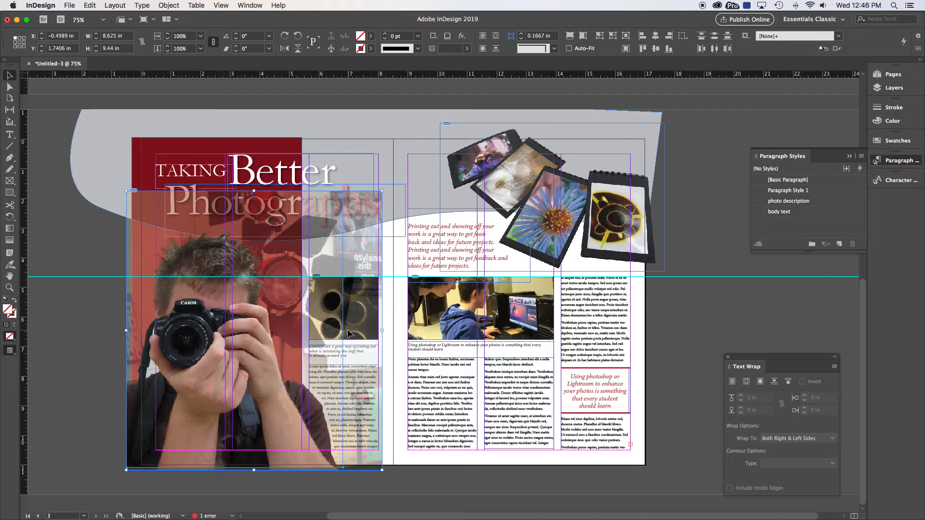
Send the pasted photos to the back of the stacking order
right_click(201, 304)
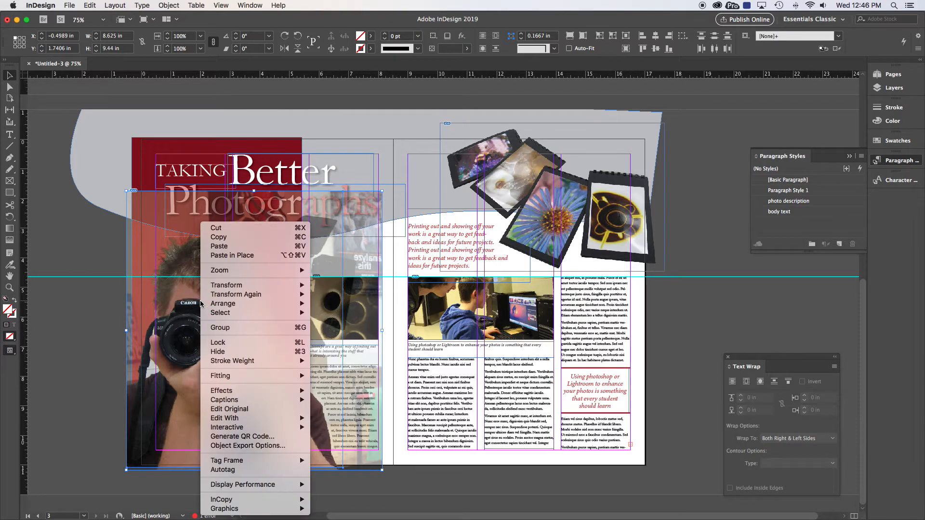
mouse_move(219, 306)
click(329, 313)
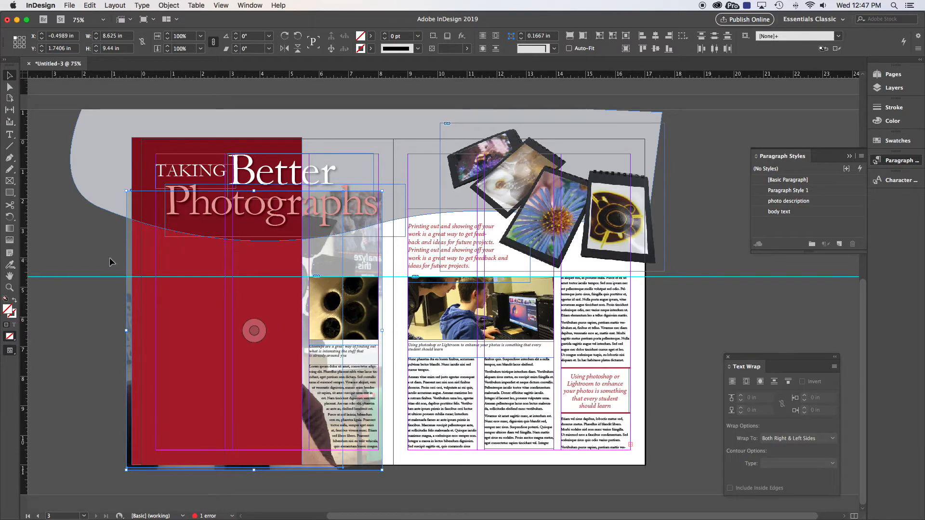
Send the gray wave background shape to the back behind the photos
click(96, 231)
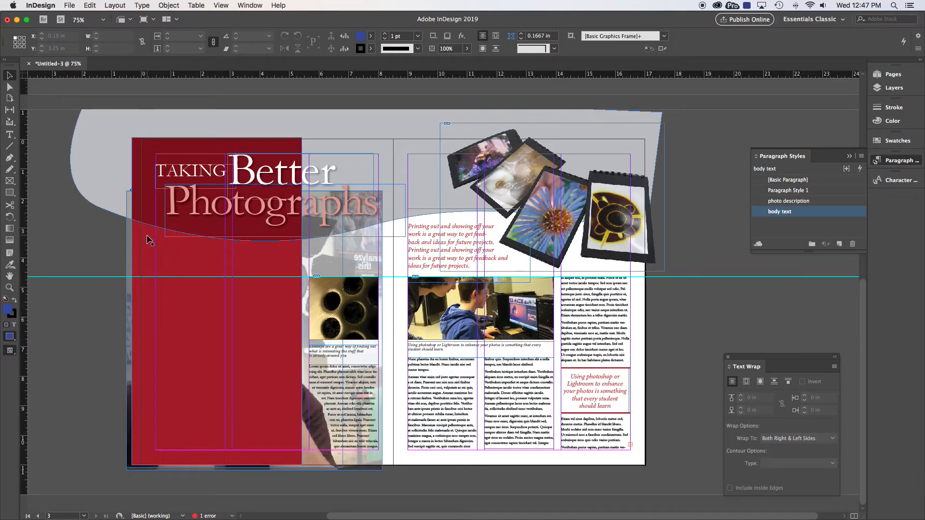
right_click(102, 156)
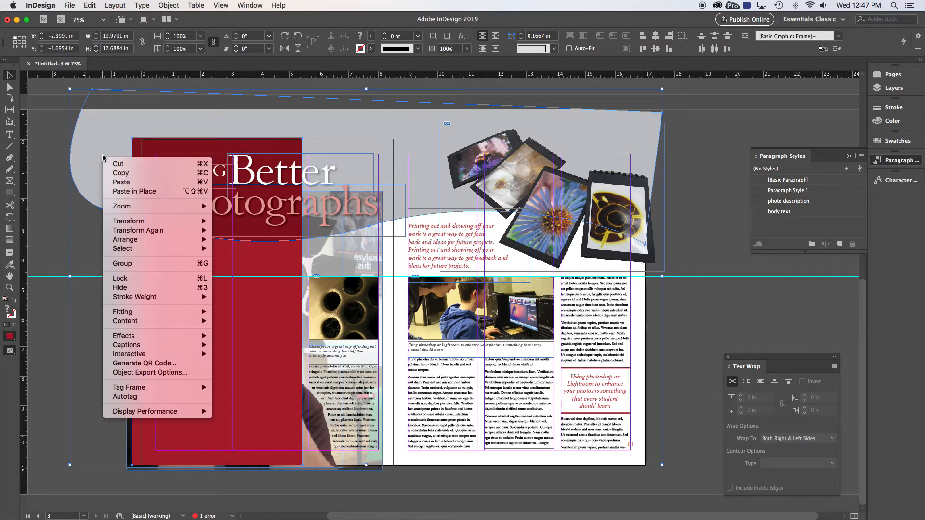
mouse_move(127, 245)
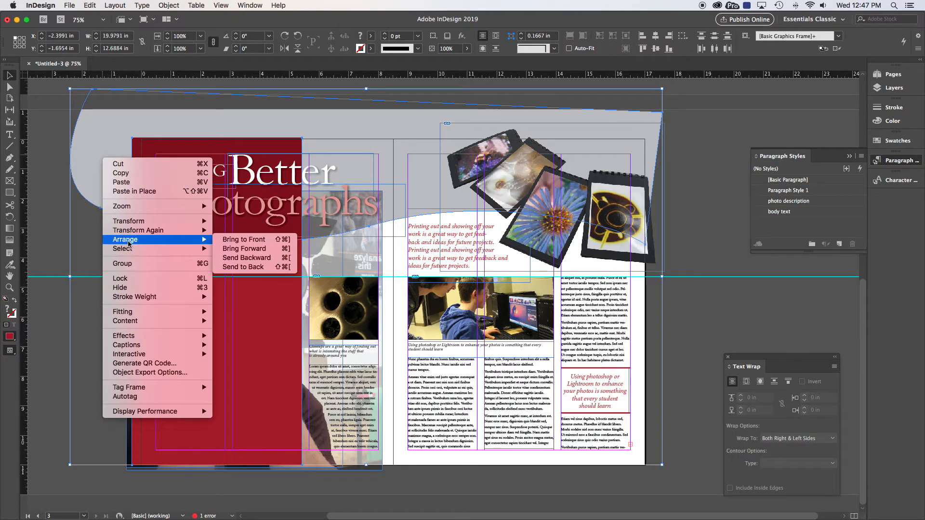
click(244, 267)
Switch to preview mode and crop the faded original photo frame to about 5.92 in wide and 11.5 in tall
click(892, 88)
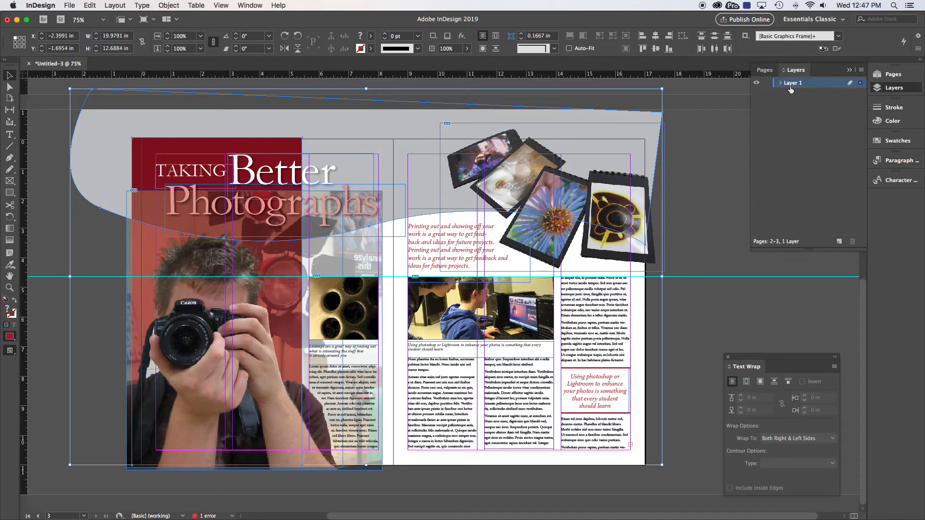
click(717, 121)
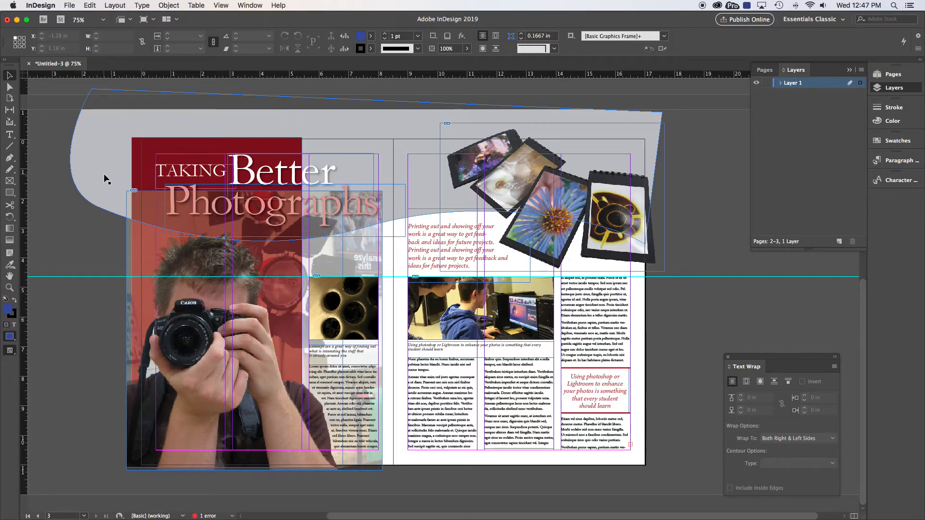
key(w)
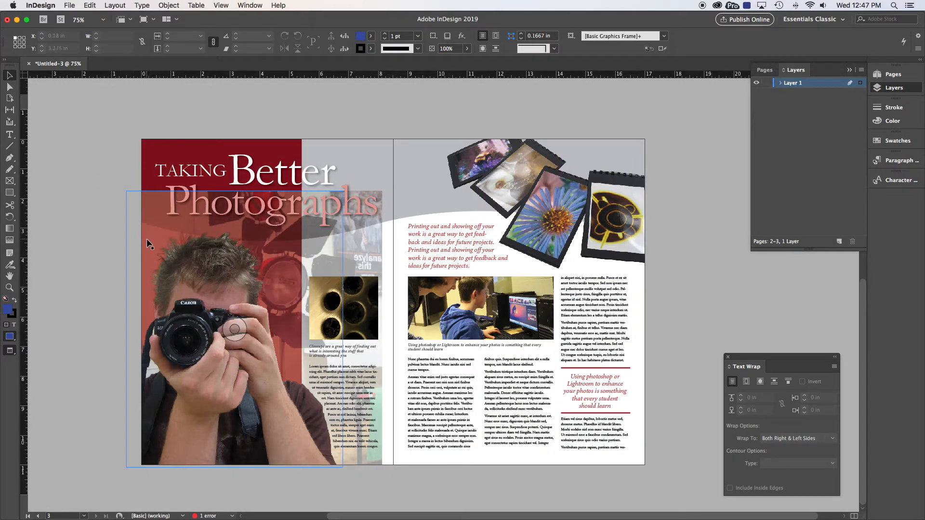
click(366, 235)
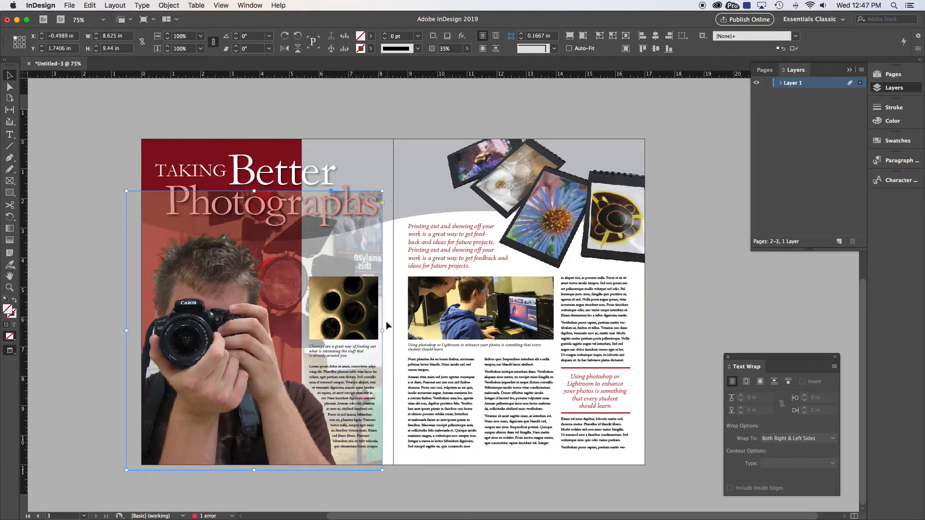
drag(383, 331, 300, 327)
drag(214, 191, 218, 129)
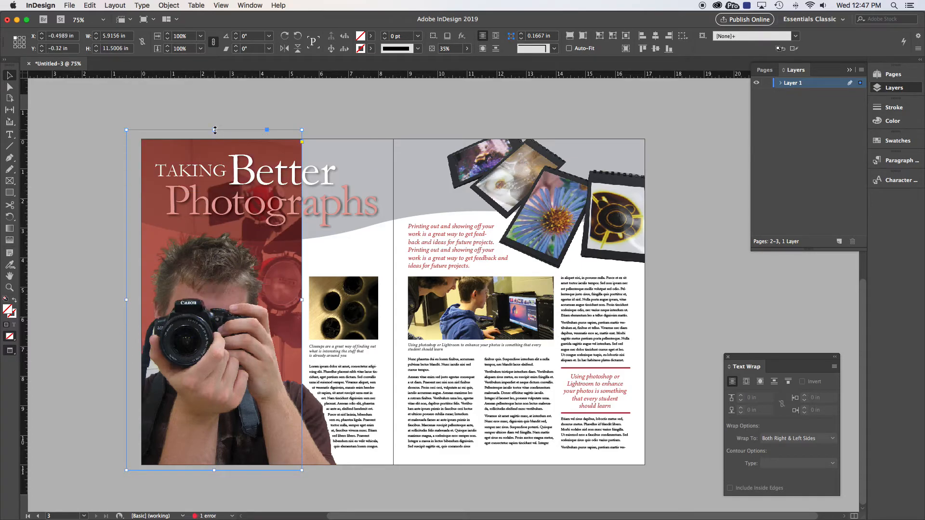
Set the faded original photo's blending mode to Multiply in the Transparency effects
click(83, 327)
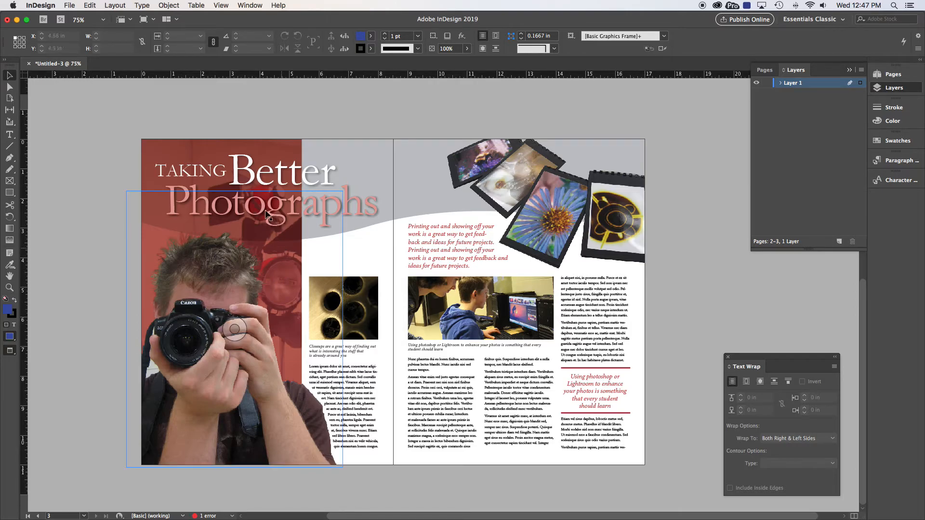
click(201, 150)
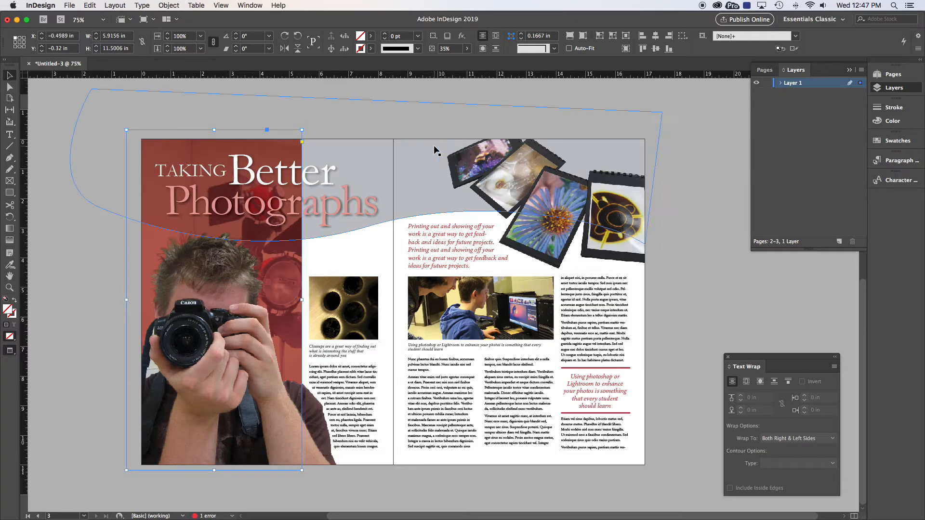
click(252, 6)
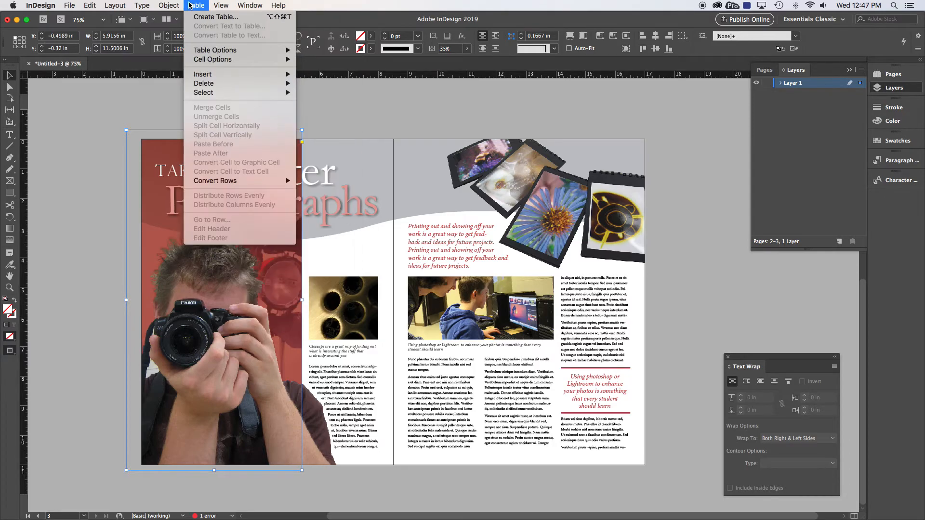
mouse_move(168, 5)
mouse_move(184, 197)
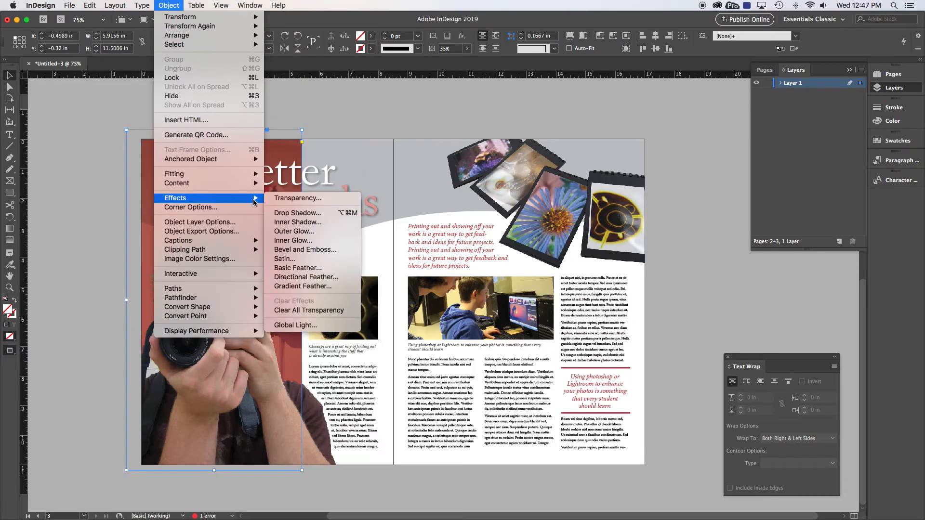
click(294, 199)
drag(244, 120, 654, 199)
click(643, 234)
click(646, 260)
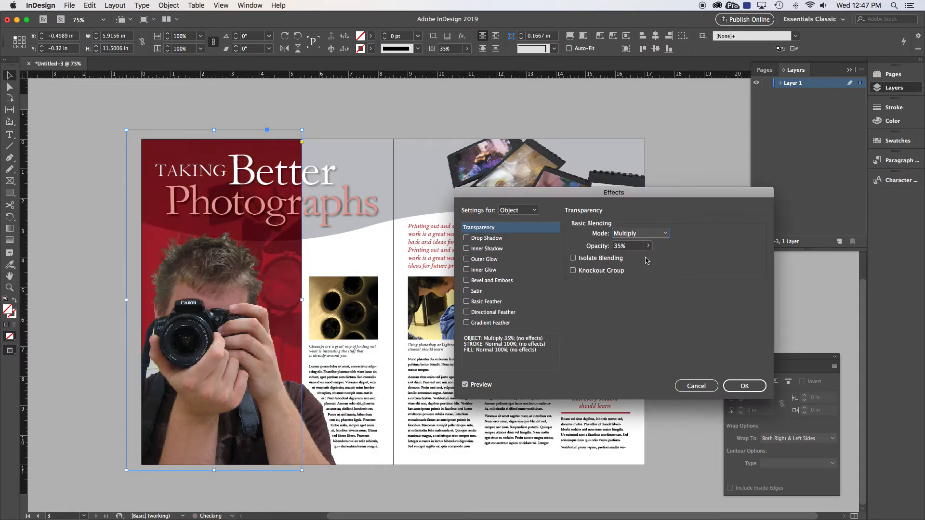
click(745, 386)
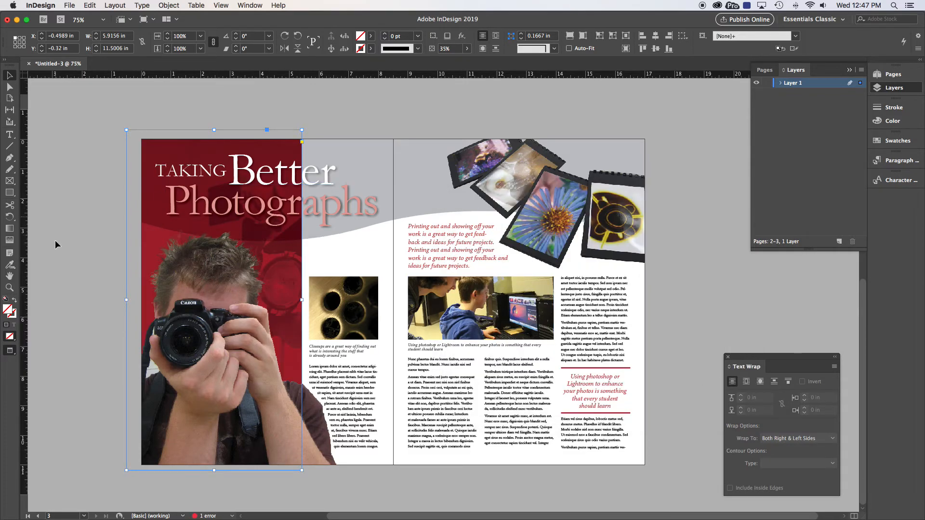
click(55, 252)
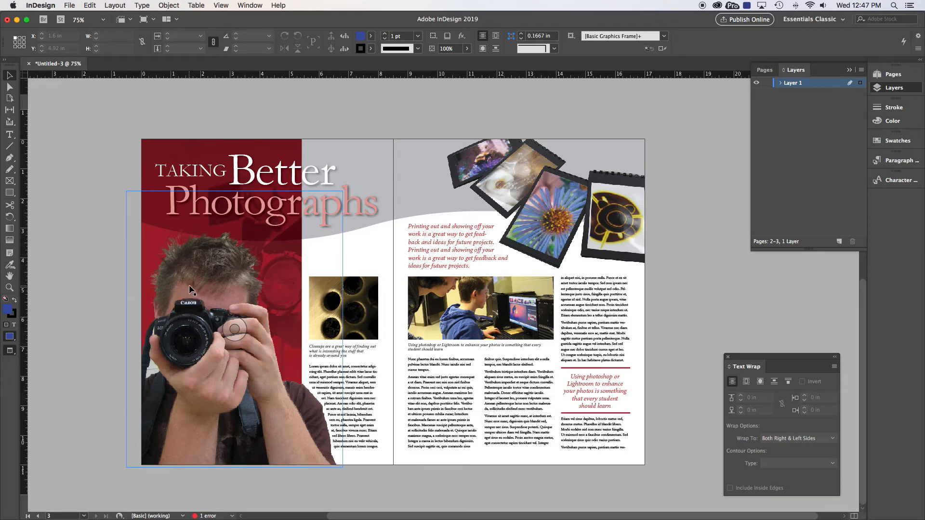
drag(167, 275, 295, 308)
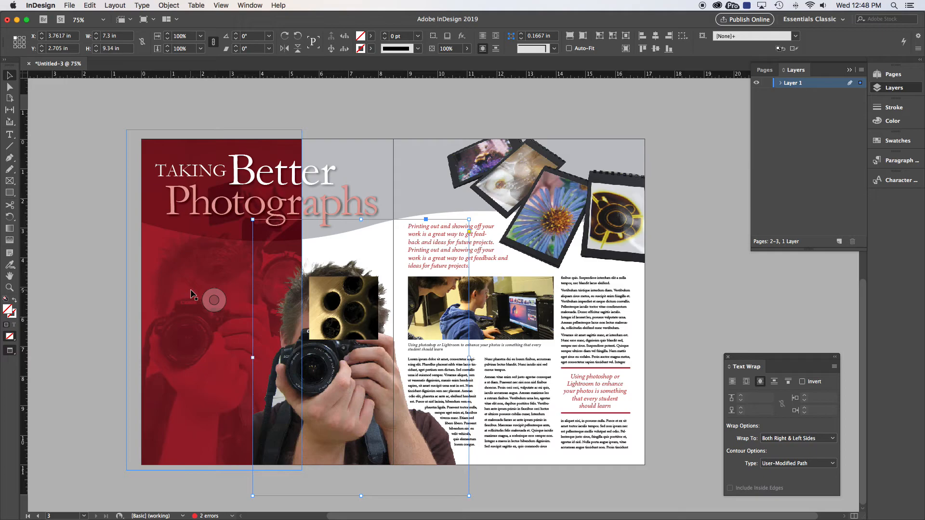
scroll(145, 193, left, 1)
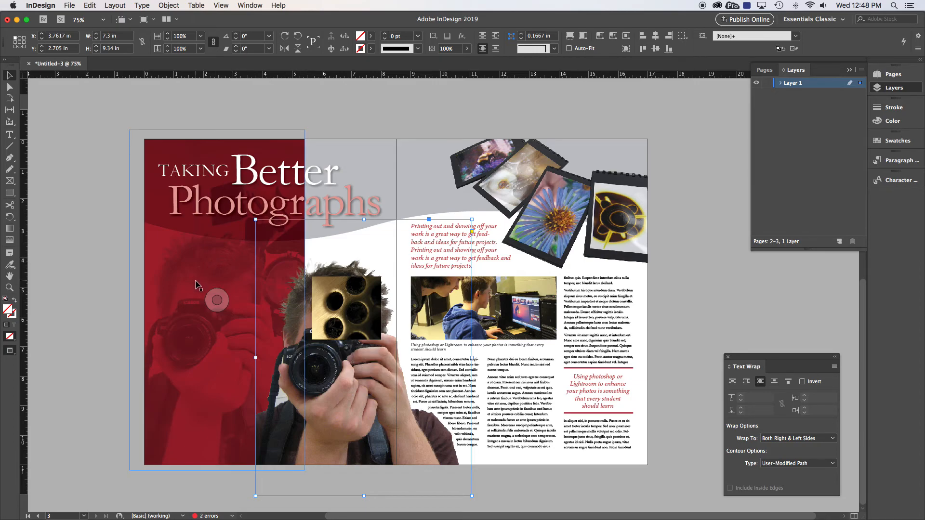
key(super+z)
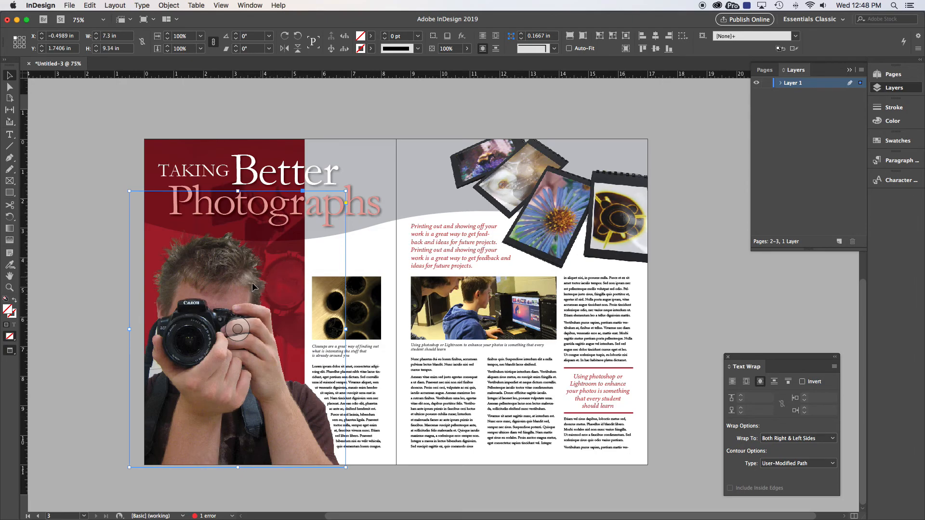
click(74, 302)
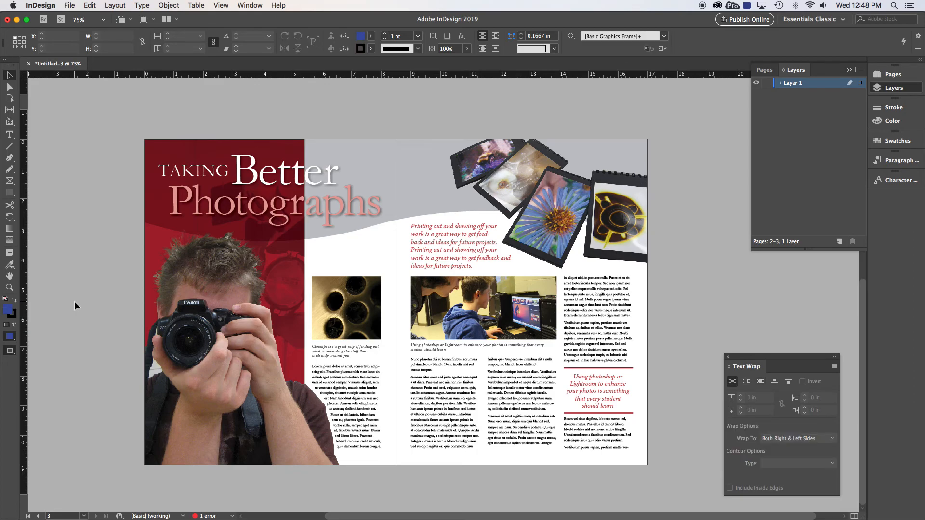